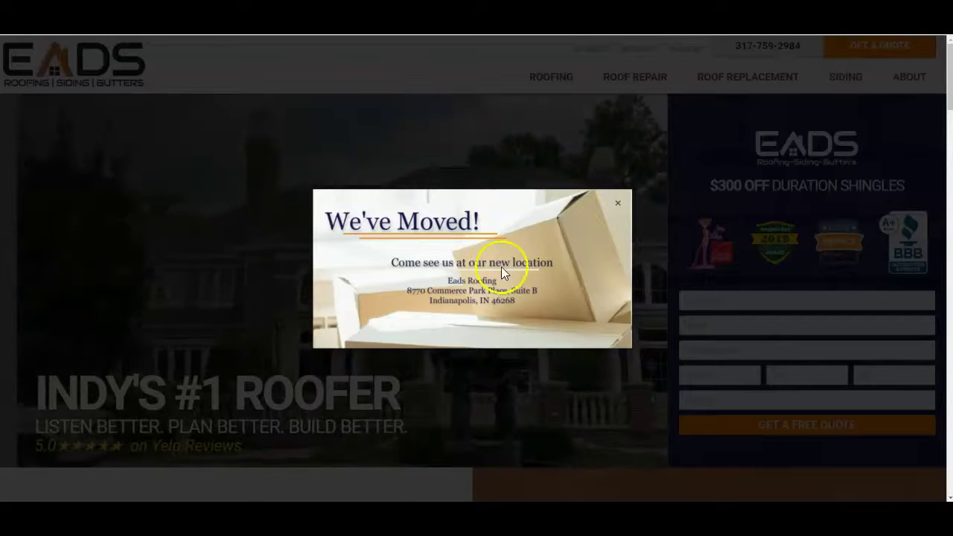
- Close the We've Moved! notice and browse the homepage's services, guarantee and testimonial sections
{"action": "left_click", "coordinate": [619, 207]}
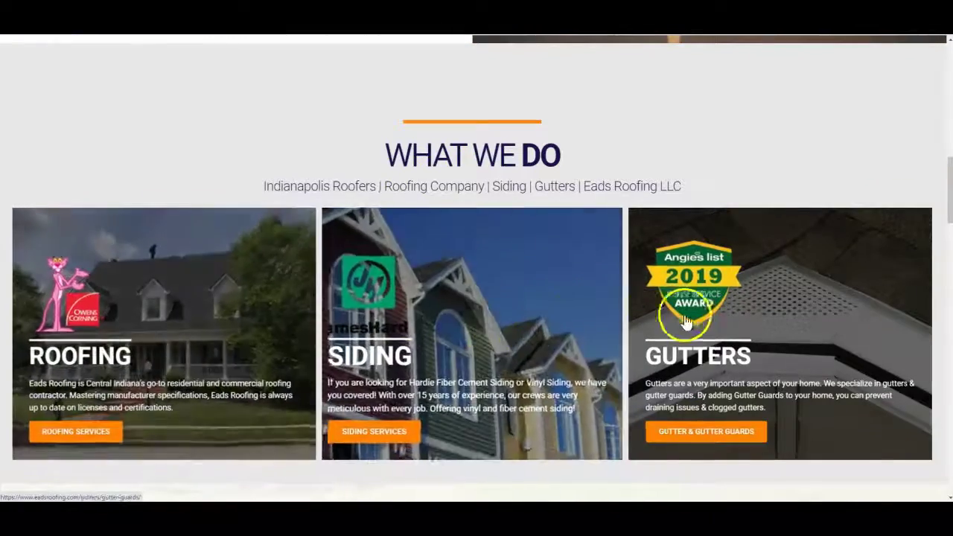
{"action": "scroll", "coordinate": [483, 328], "scroll_direction": "down", "scroll_amount": 1}
{"action": "scroll", "coordinate": [482, 317], "scroll_direction": "down", "scroll_amount": 3}
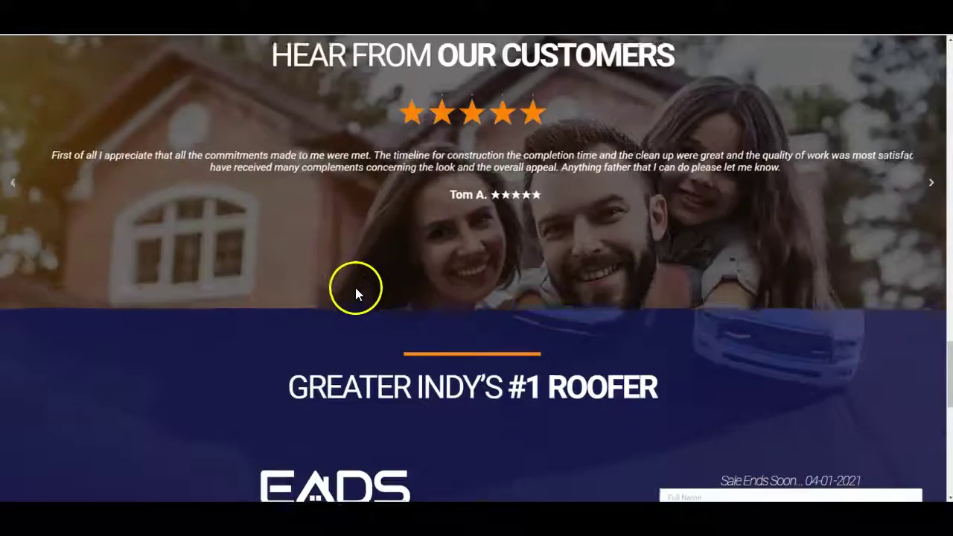
{"action": "scroll", "coordinate": [357, 290], "scroll_direction": "down", "scroll_amount": 2}
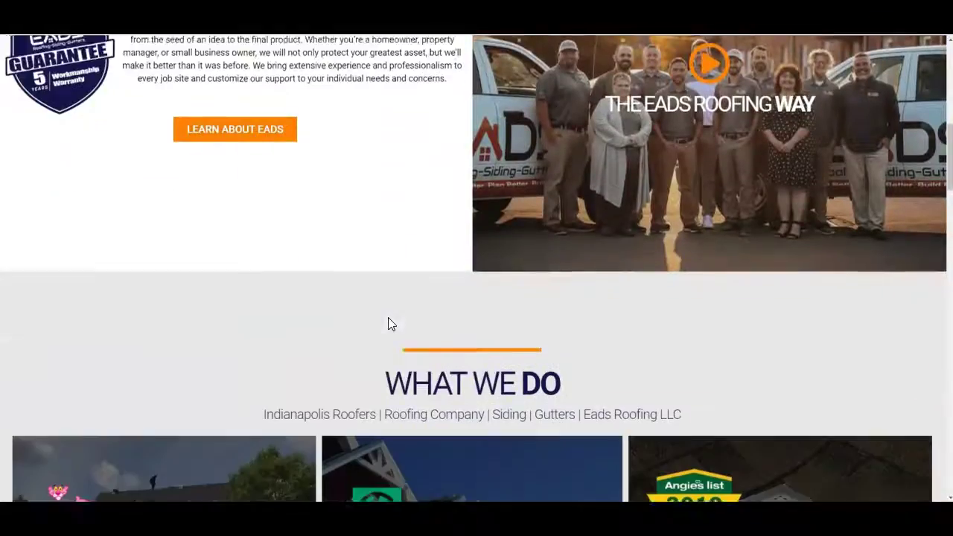
{"action": "scroll", "coordinate": [392, 316], "scroll_direction": "down", "scroll_amount": 10}
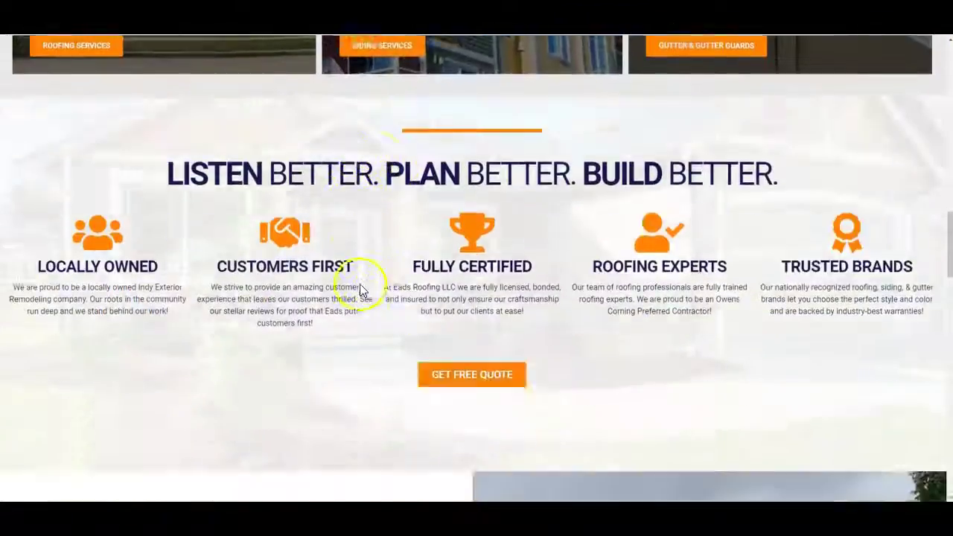
{"action": "scroll", "coordinate": [320, 288], "scroll_direction": "down", "scroll_amount": 4}
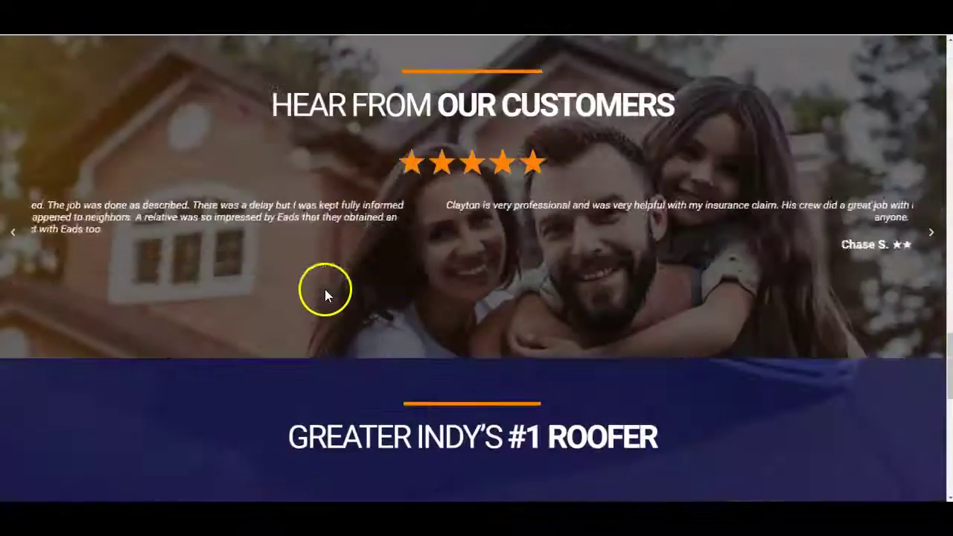
{"action": "scroll", "coordinate": [334, 298], "scroll_direction": "up", "scroll_amount": 9}
{"action": "scroll", "coordinate": [414, 319], "scroll_direction": "up", "scroll_amount": 11}
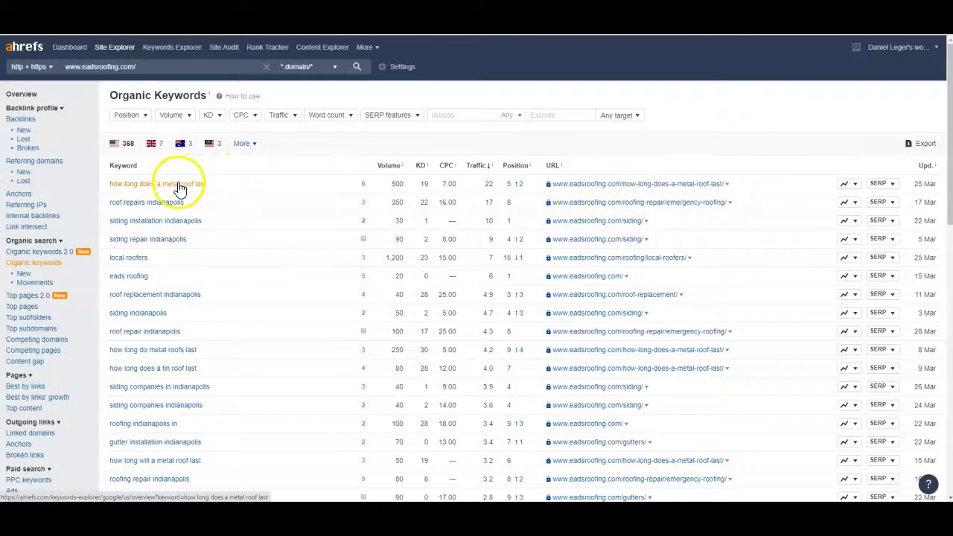
- Sort eadsroofing.com's keywords by Position ascending and scan the top-ranked 'eads roofing' entries
{"action": "left_click", "coordinate": [508, 171]}
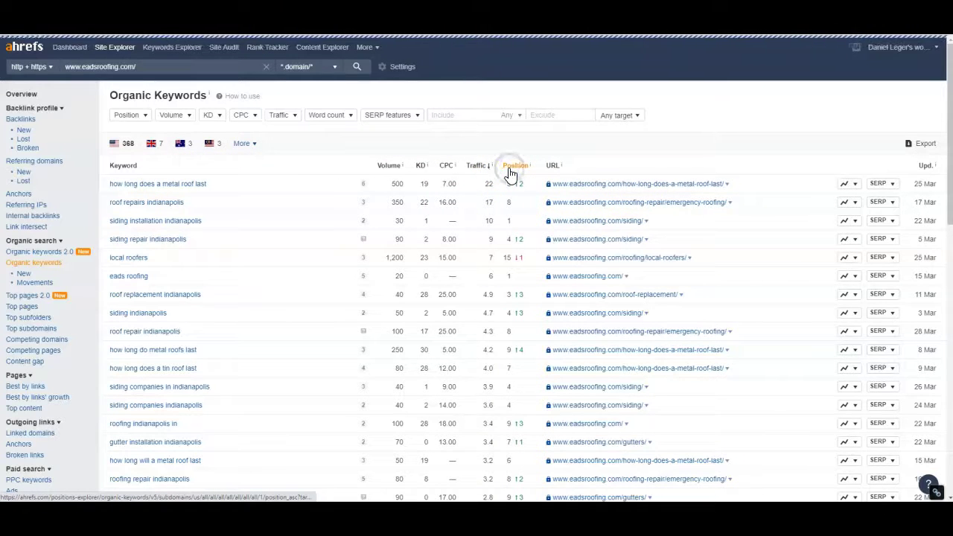
{"action": "left_click", "coordinate": [205, 202]}
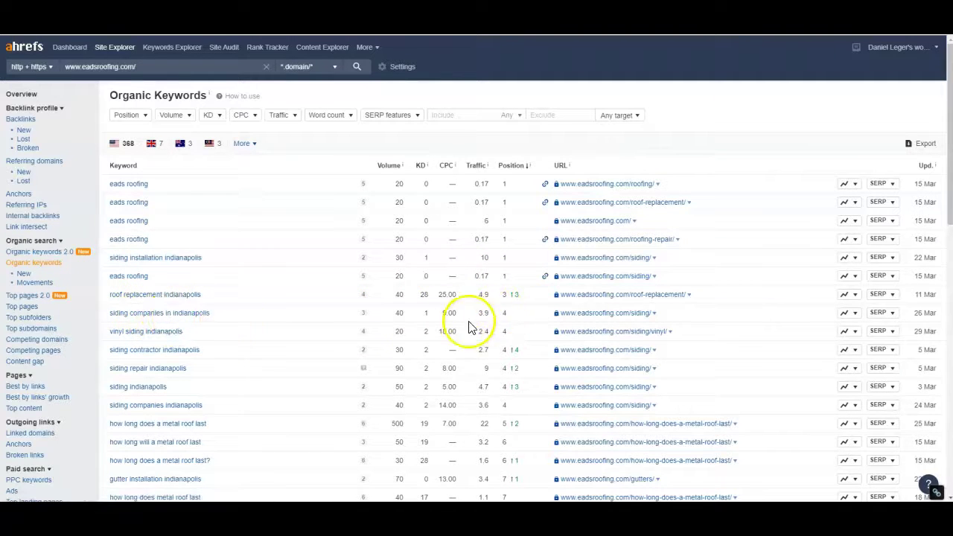
{"action": "scroll", "coordinate": [158, 335], "scroll_direction": "down", "scroll_amount": 2}
{"action": "scroll", "coordinate": [119, 240], "scroll_direction": "down", "scroll_amount": 3}
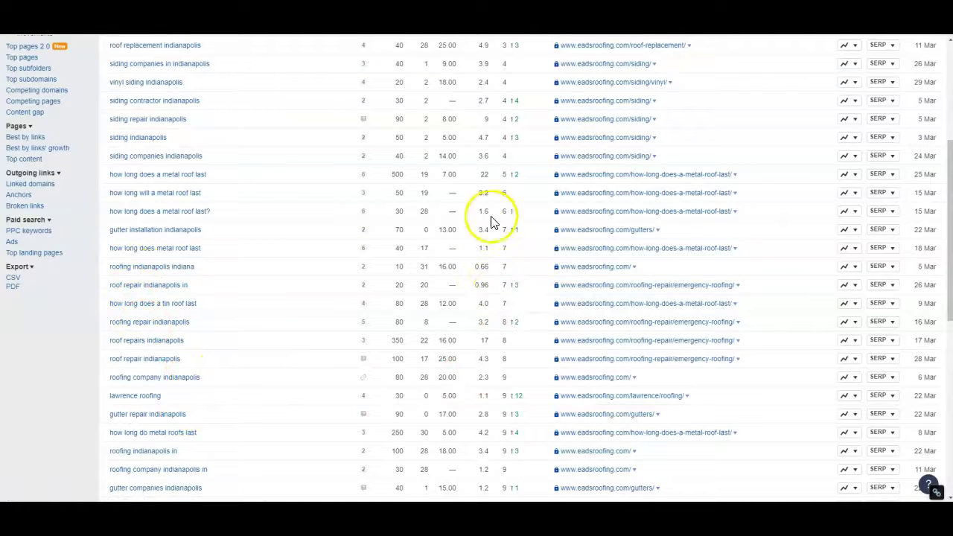
{"action": "scroll", "coordinate": [489, 288], "scroll_direction": "up", "scroll_amount": 2}
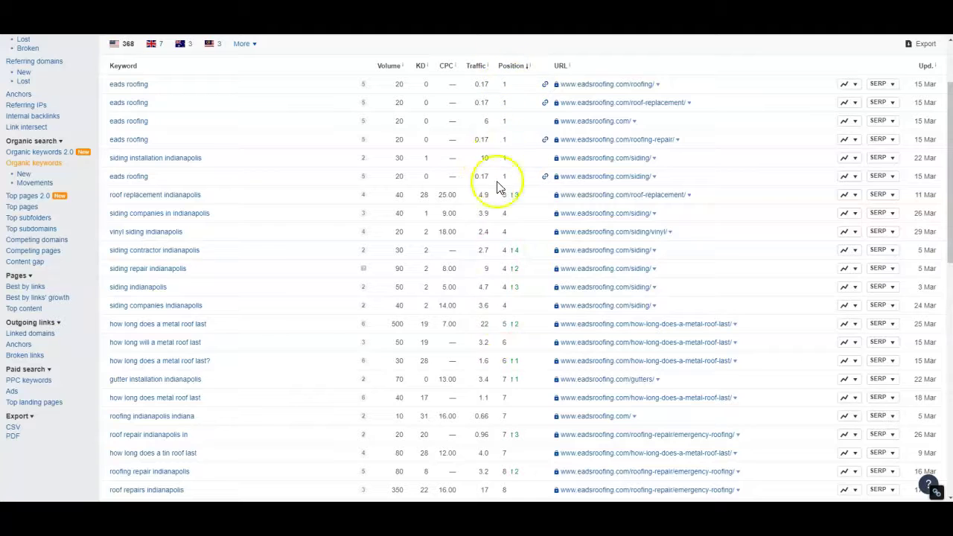
{"action": "scroll", "coordinate": [514, 224], "scroll_direction": "down", "scroll_amount": 2}
{"action": "scroll", "coordinate": [505, 241], "scroll_direction": "down", "scroll_amount": 10}
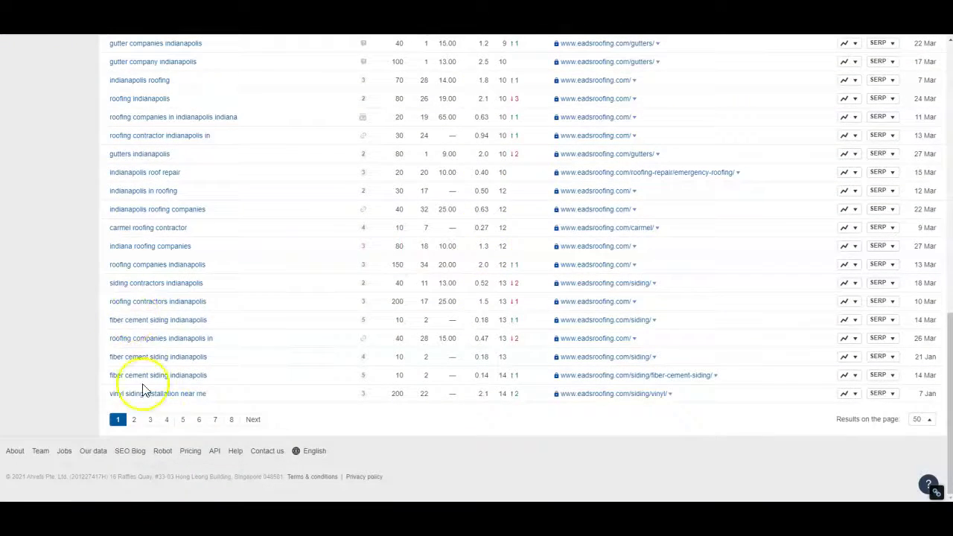
{"action": "scroll", "coordinate": [607, 357], "scroll_direction": "up", "scroll_amount": 1}
{"action": "scroll", "coordinate": [602, 353], "scroll_direction": "up", "scroll_amount": 5}
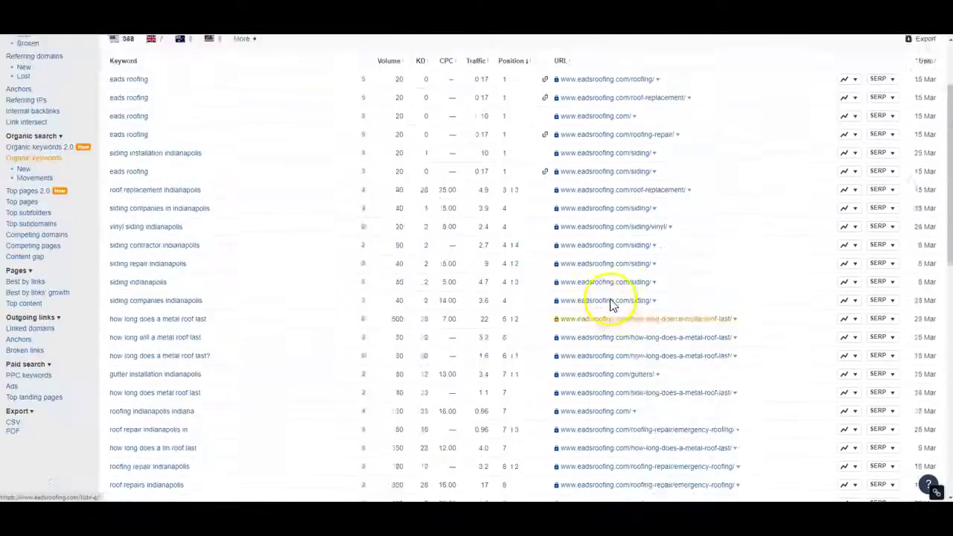
{"action": "scroll", "coordinate": [612, 306], "scroll_direction": "up", "scroll_amount": 3}
{"action": "scroll", "coordinate": [387, 310], "scroll_direction": "down", "scroll_amount": 2}
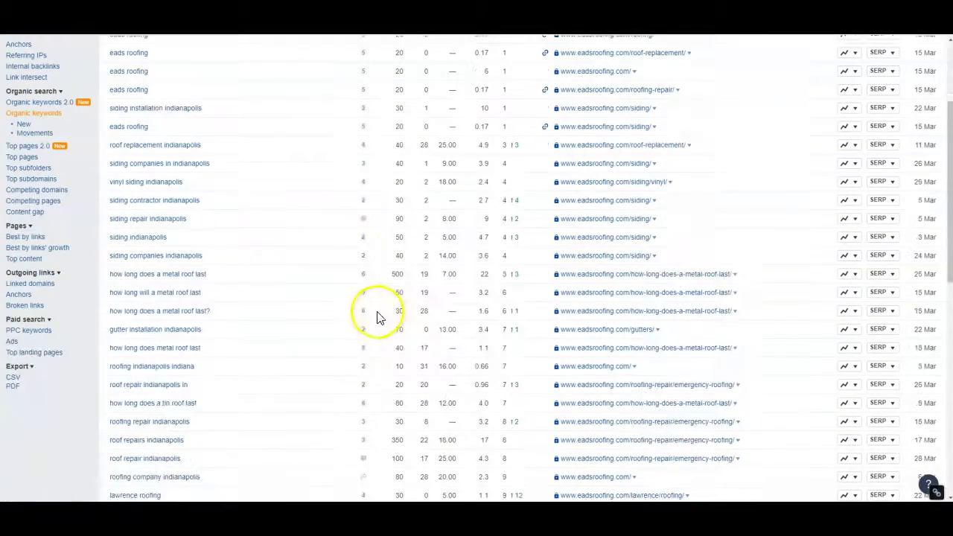
{"action": "scroll", "coordinate": [172, 253], "scroll_direction": "up", "scroll_amount": 2}
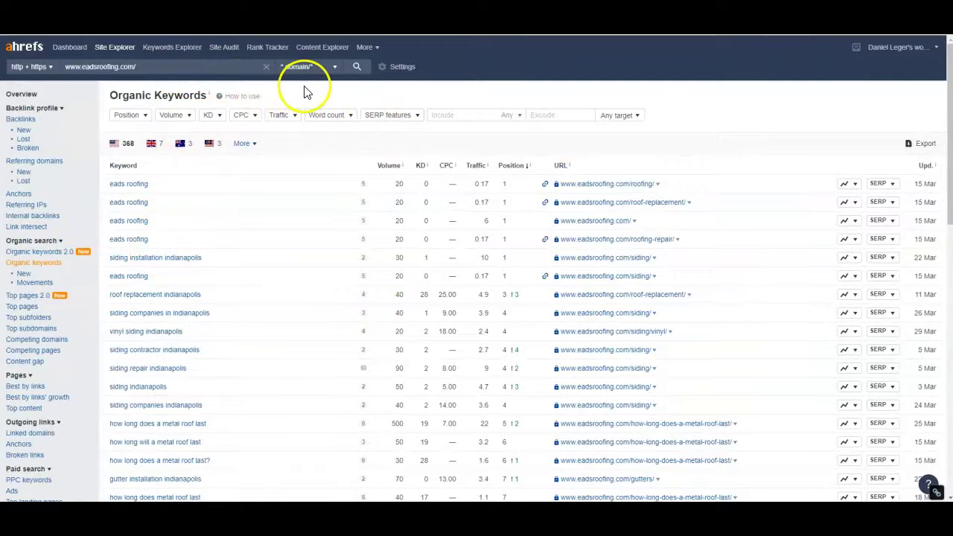
{"action": "left_click", "coordinate": [46, 108]}
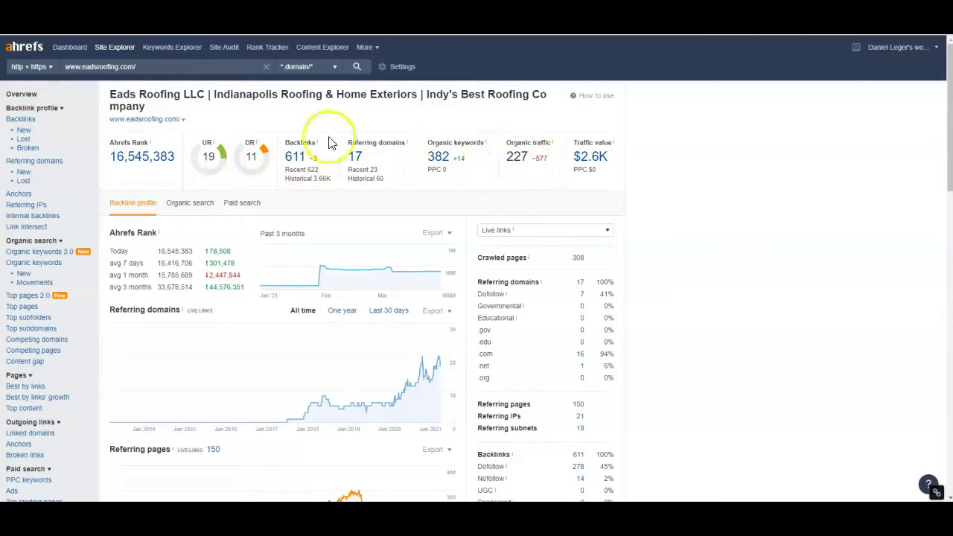
{"action": "left_click", "coordinate": [298, 159]}
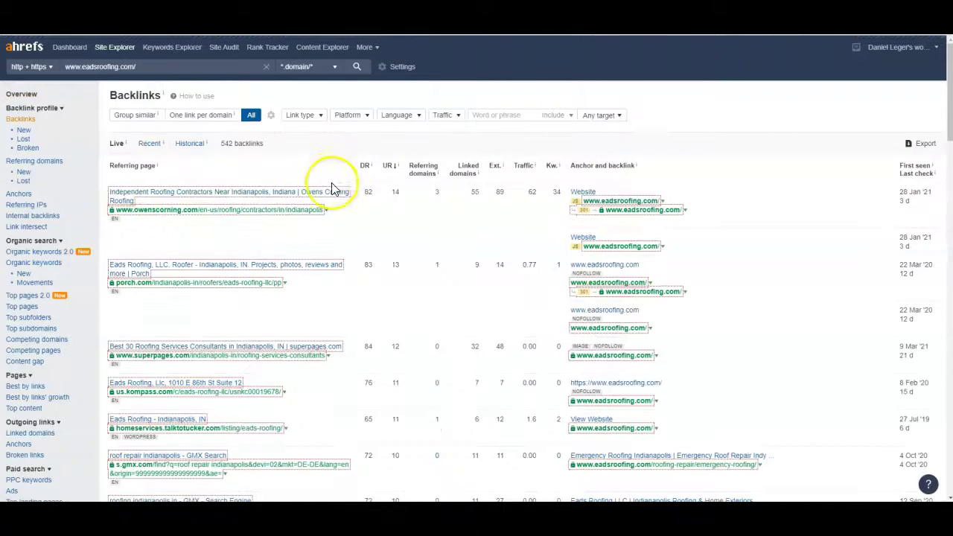
{"action": "scroll", "coordinate": [177, 291], "scroll_direction": "down", "scroll_amount": 2}
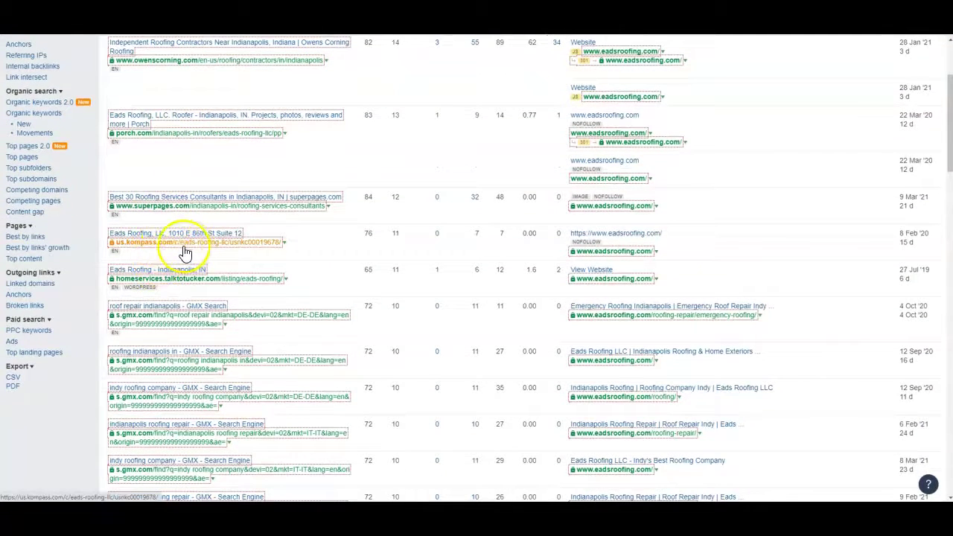
{"action": "scroll", "coordinate": [179, 251], "scroll_direction": "down", "scroll_amount": 2}
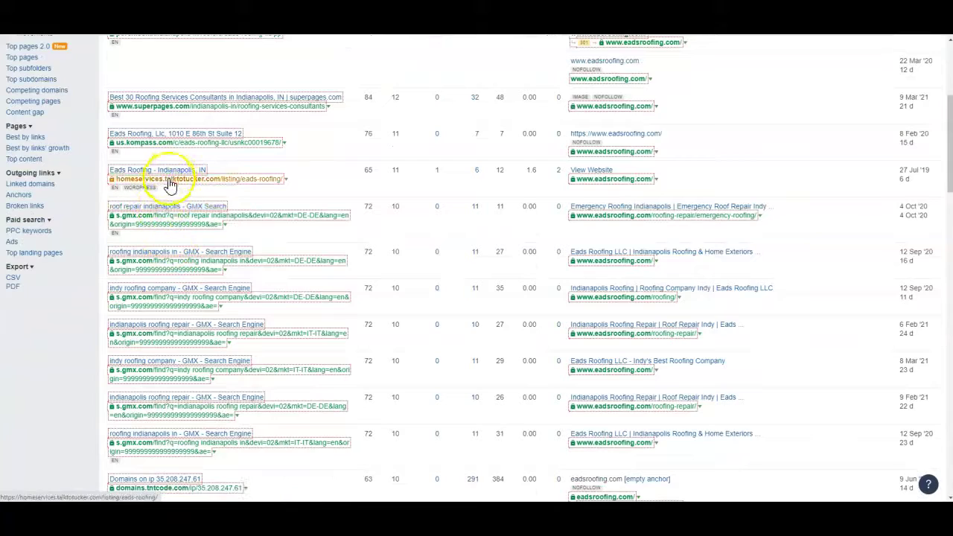
{"action": "scroll", "coordinate": [610, 231], "scroll_direction": "down", "scroll_amount": 2}
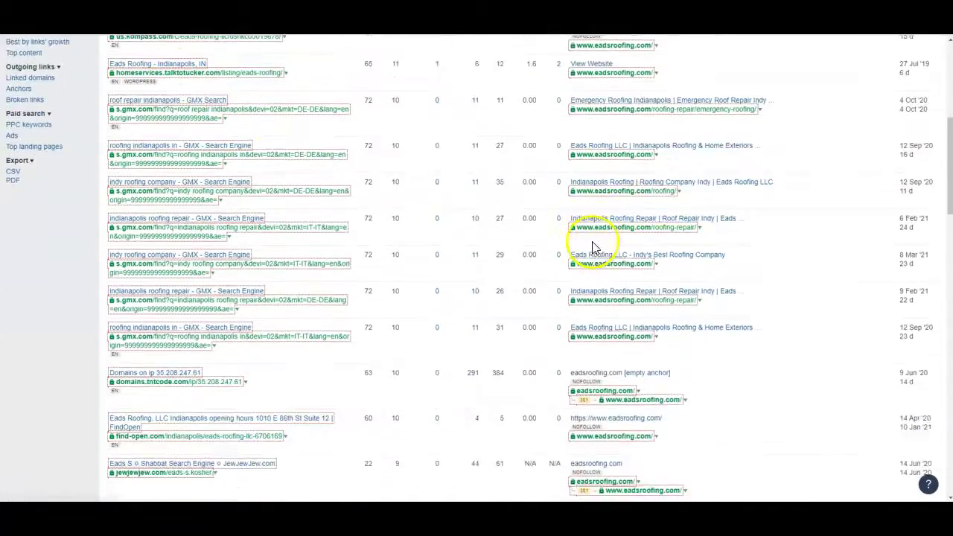
{"action": "scroll", "coordinate": [594, 248], "scroll_direction": "down", "scroll_amount": 5}
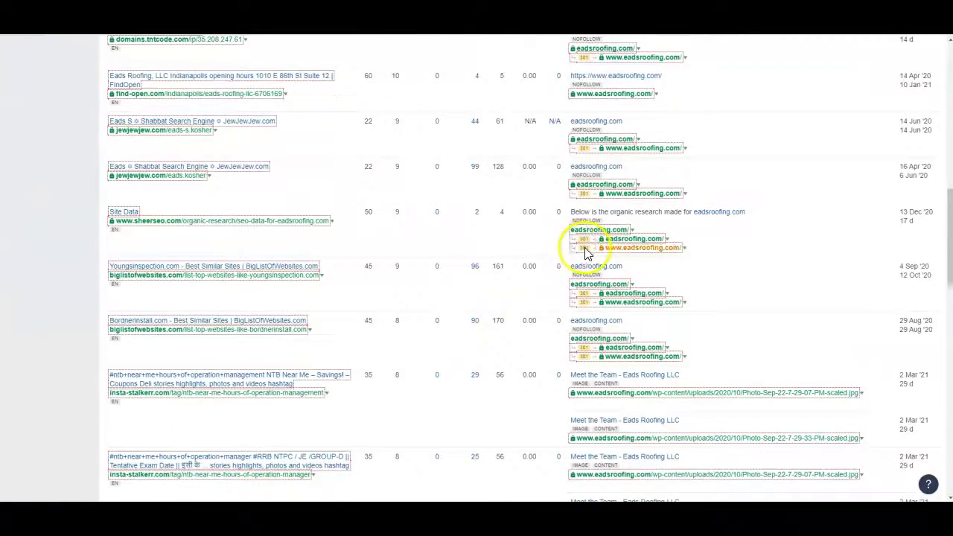
{"action": "scroll", "coordinate": [595, 256], "scroll_direction": "down", "scroll_amount": 2}
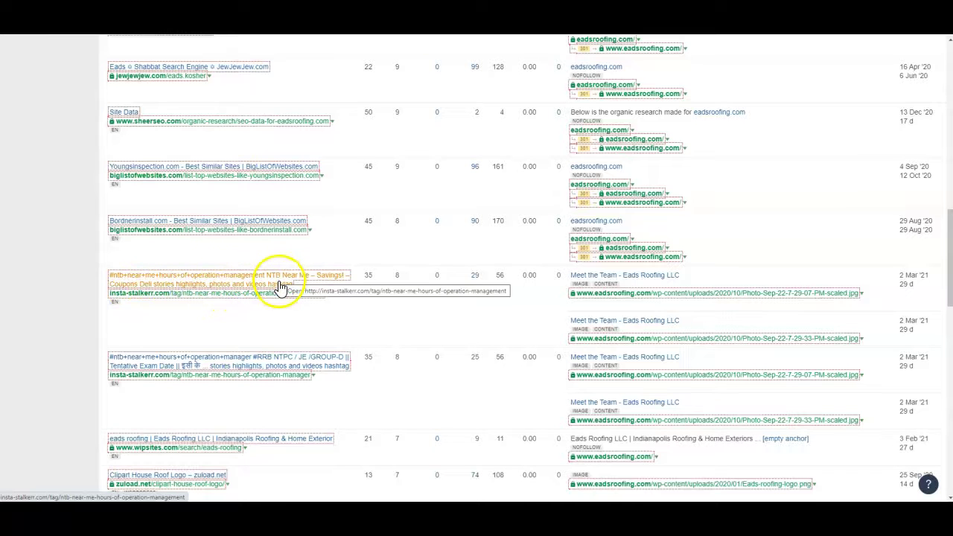
{"action": "scroll", "coordinate": [333, 313], "scroll_direction": "down", "scroll_amount": 3}
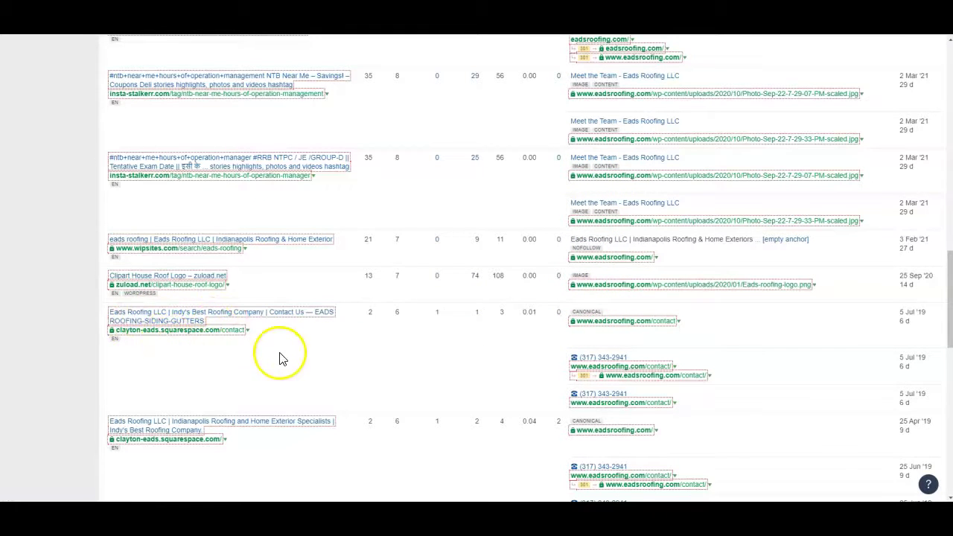
{"action": "scroll", "coordinate": [175, 342], "scroll_direction": "down", "scroll_amount": 2}
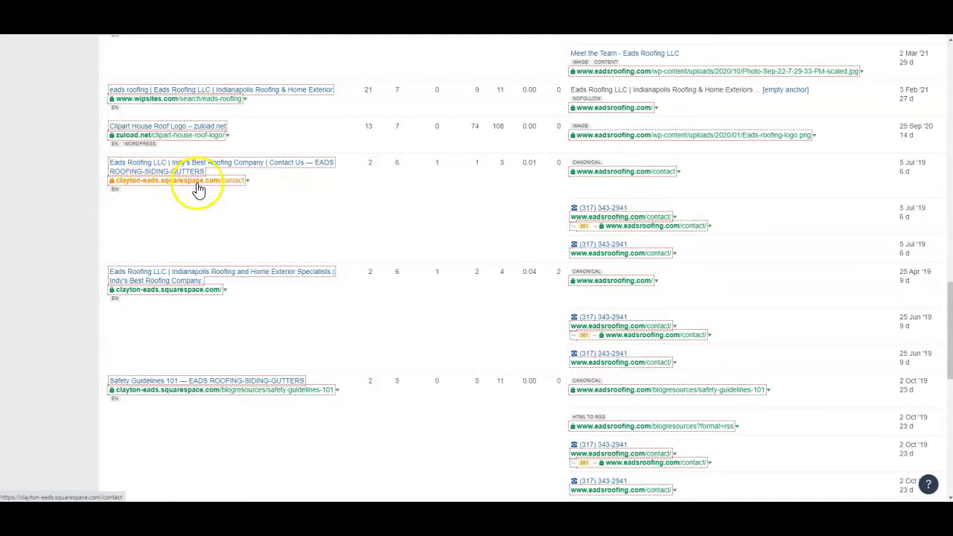
{"action": "scroll", "coordinate": [209, 253], "scroll_direction": "down", "scroll_amount": 1}
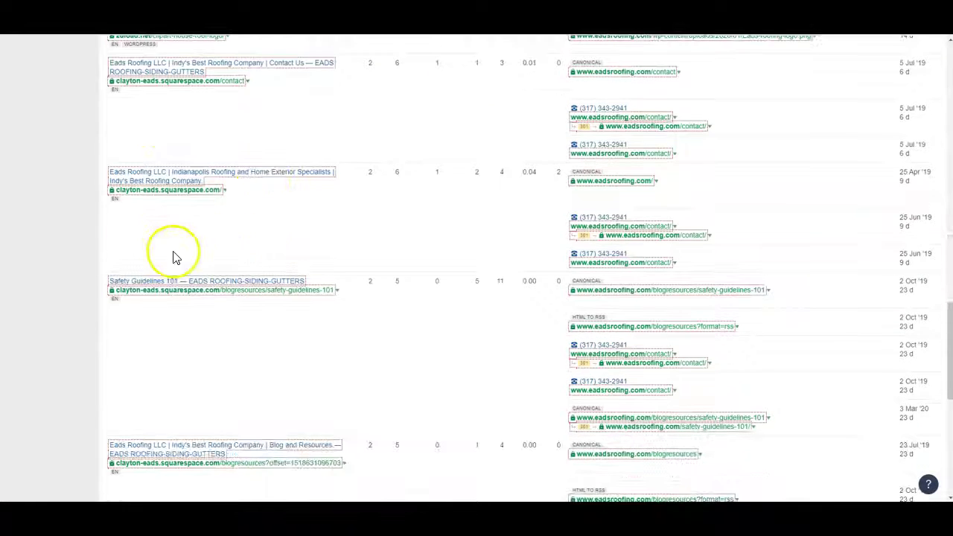
{"action": "scroll", "coordinate": [176, 257], "scroll_direction": "down", "scroll_amount": 3}
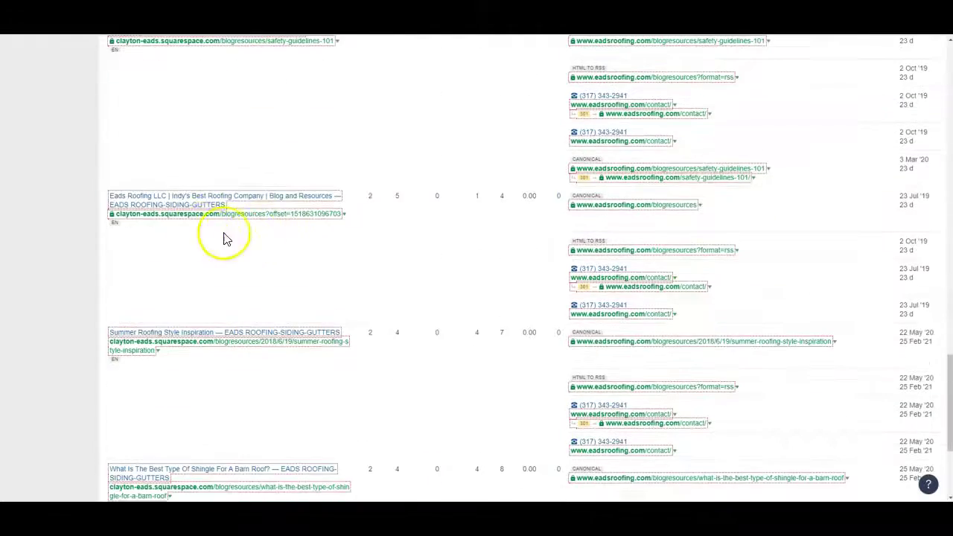
{"action": "scroll", "coordinate": [202, 232], "scroll_direction": "down", "scroll_amount": 3}
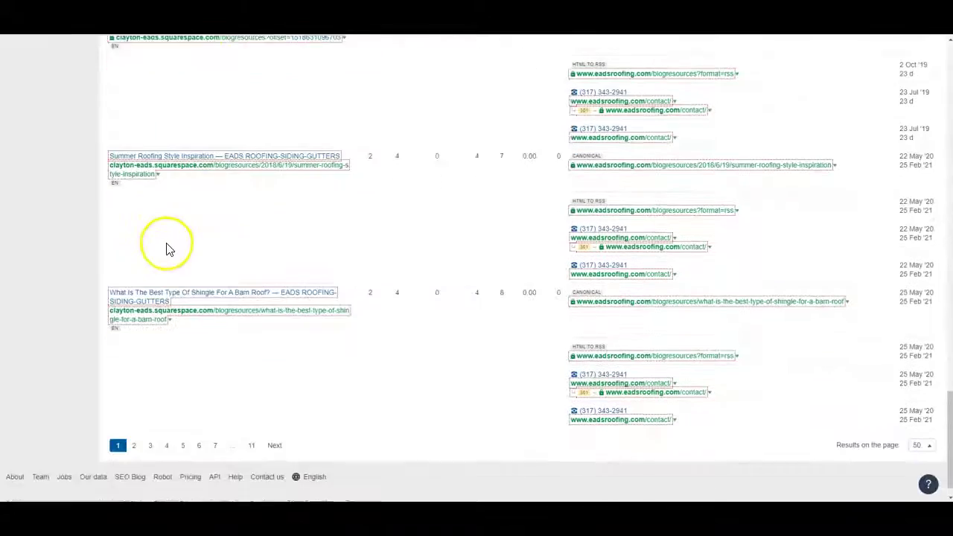
{"action": "scroll", "coordinate": [398, 328], "scroll_direction": "up", "scroll_amount": 15}
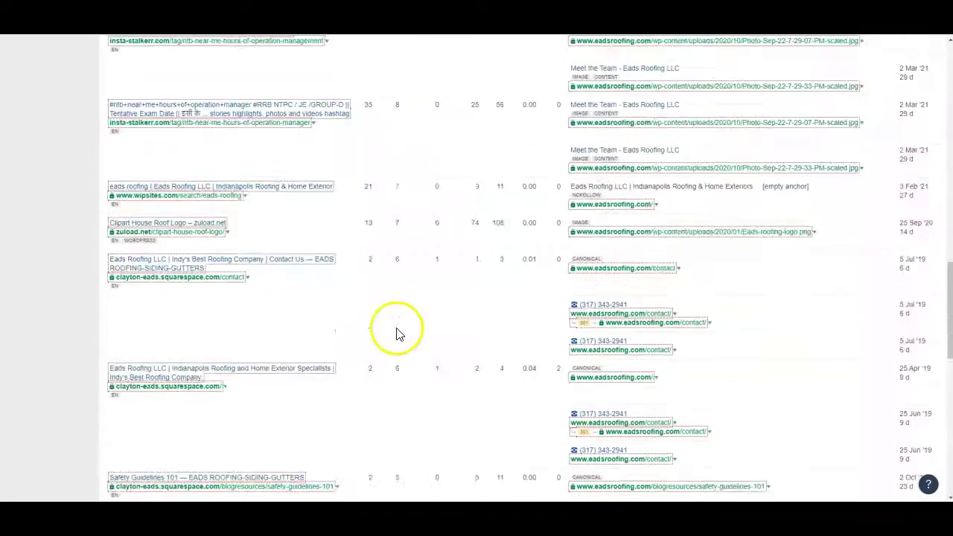
{"action": "scroll", "coordinate": [397, 324], "scroll_direction": "up", "scroll_amount": 5}
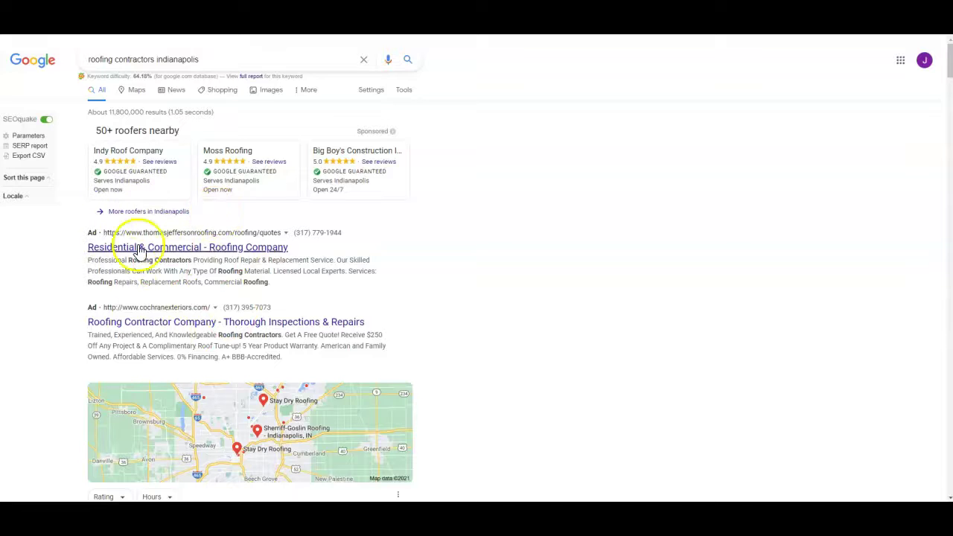
- Scroll the 'roofing contractors indianapolis' results past ads and map pack to Cochran Exteriors' listing
{"action": "scroll", "coordinate": [140, 282], "scroll_direction": "down", "scroll_amount": 3}
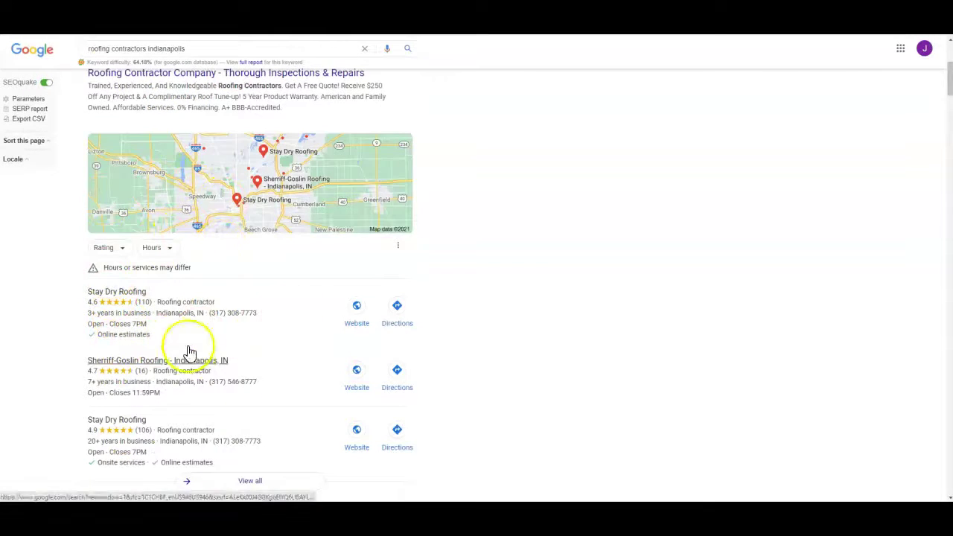
{"action": "scroll", "coordinate": [194, 320], "scroll_direction": "down", "scroll_amount": 3}
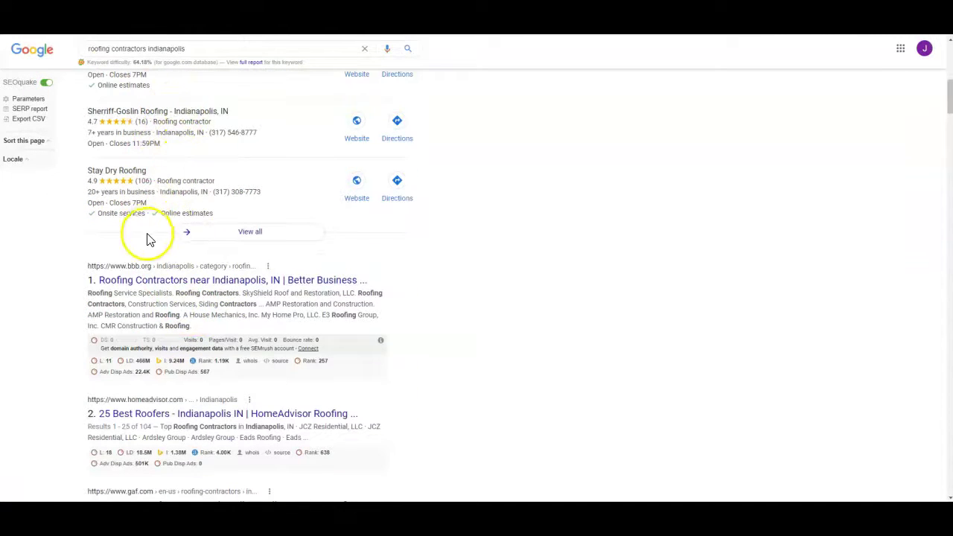
{"action": "scroll", "coordinate": [141, 225], "scroll_direction": "down", "scroll_amount": 1}
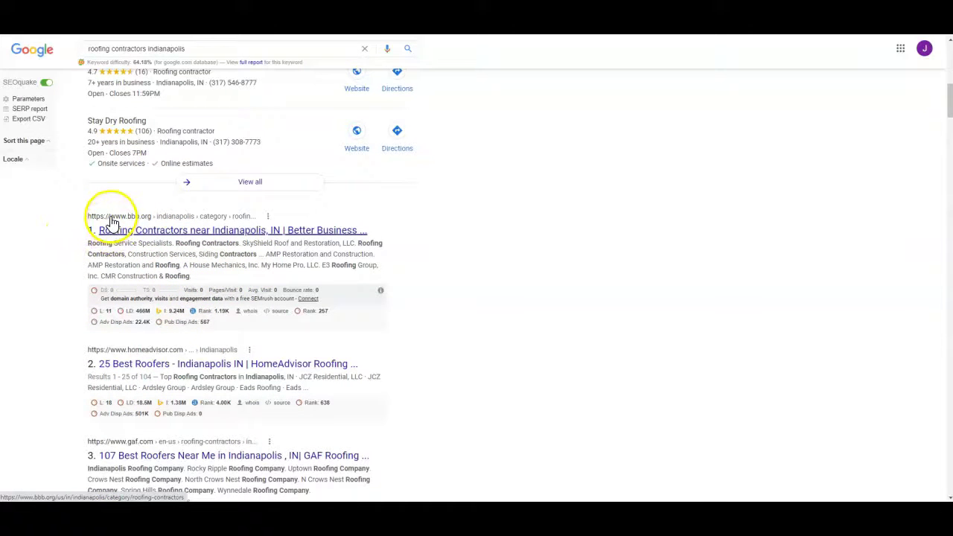
{"action": "scroll", "coordinate": [110, 222], "scroll_direction": "down", "scroll_amount": 1}
{"action": "scroll", "coordinate": [97, 168], "scroll_direction": "down", "scroll_amount": 1}
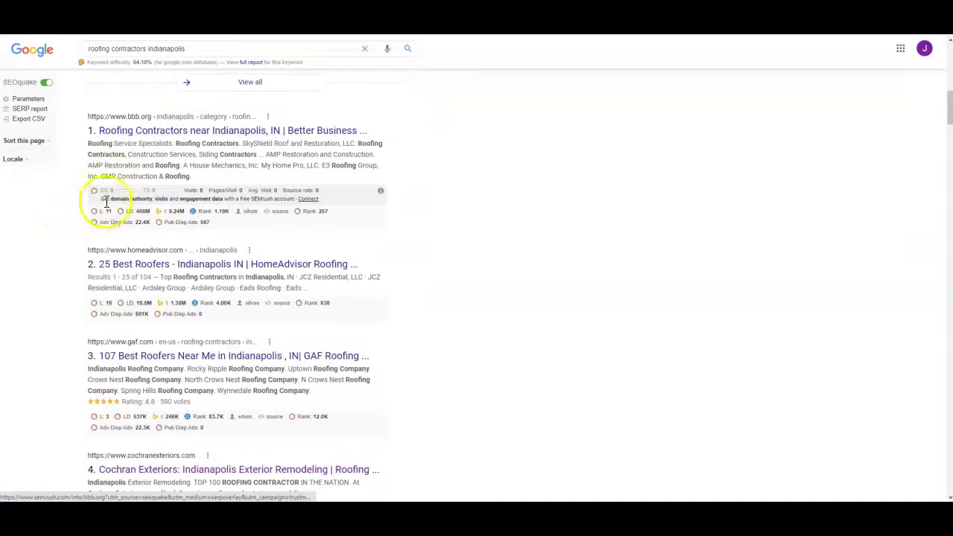
{"action": "scroll", "coordinate": [116, 193], "scroll_direction": "down", "scroll_amount": 4}
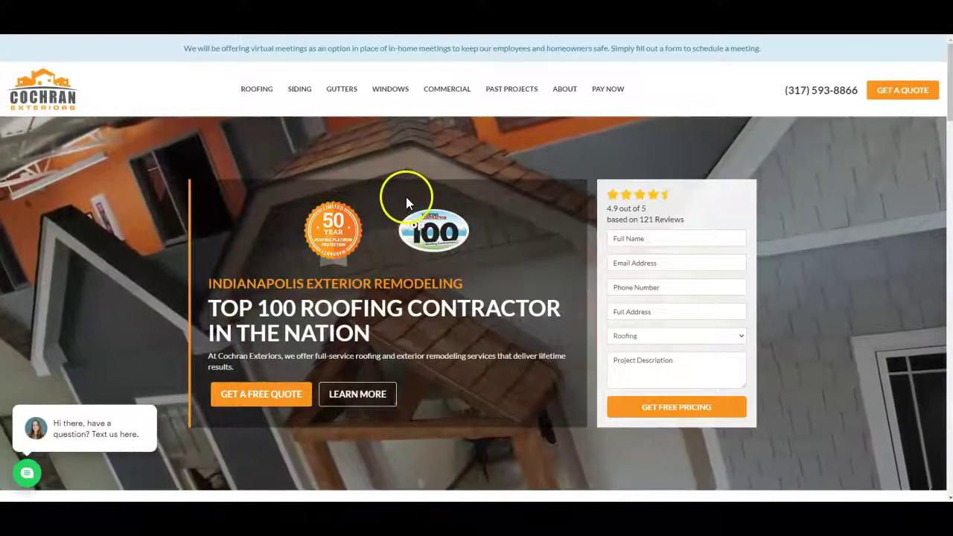
- Scroll the Cochran Exteriors homepage from the hero section to the footer and back up
{"action": "scroll", "coordinate": [406, 197], "scroll_direction": "down", "scroll_amount": 6}
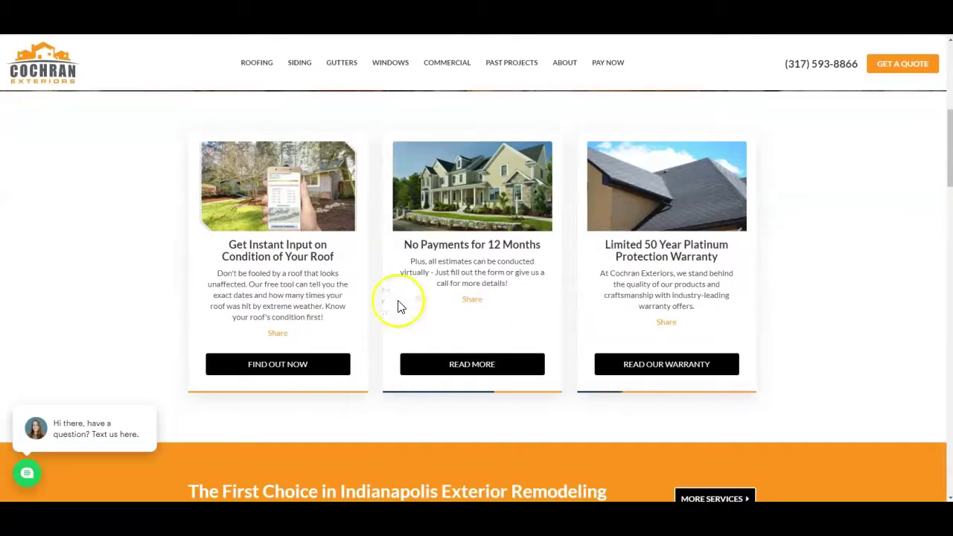
{"action": "scroll", "coordinate": [357, 300], "scroll_direction": "down", "scroll_amount": 8}
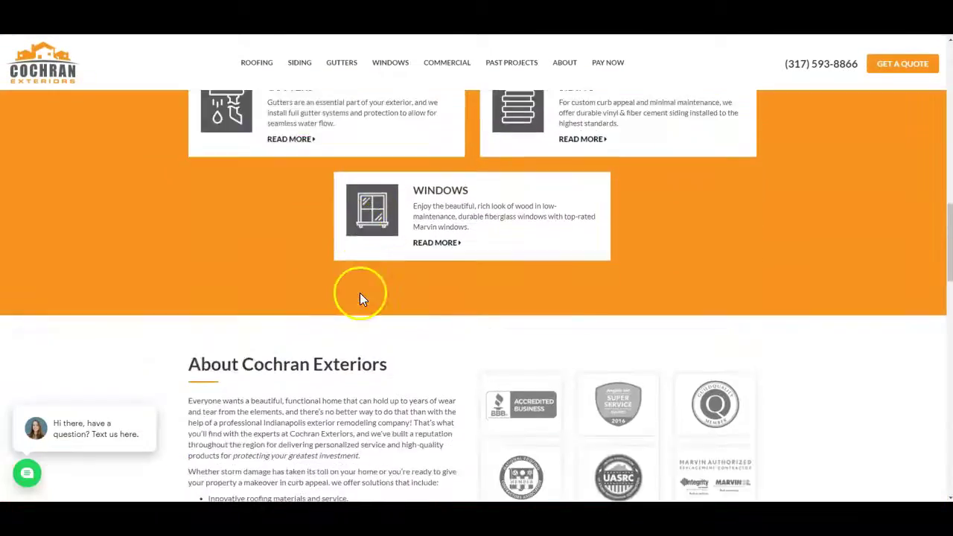
{"action": "scroll", "coordinate": [359, 298], "scroll_direction": "down", "scroll_amount": 10}
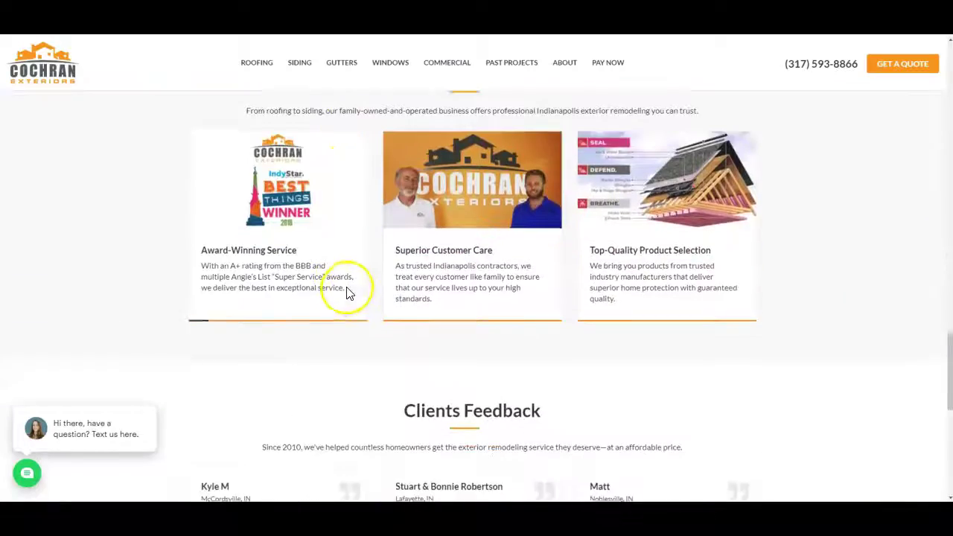
{"action": "scroll", "coordinate": [347, 292], "scroll_direction": "down", "scroll_amount": 5}
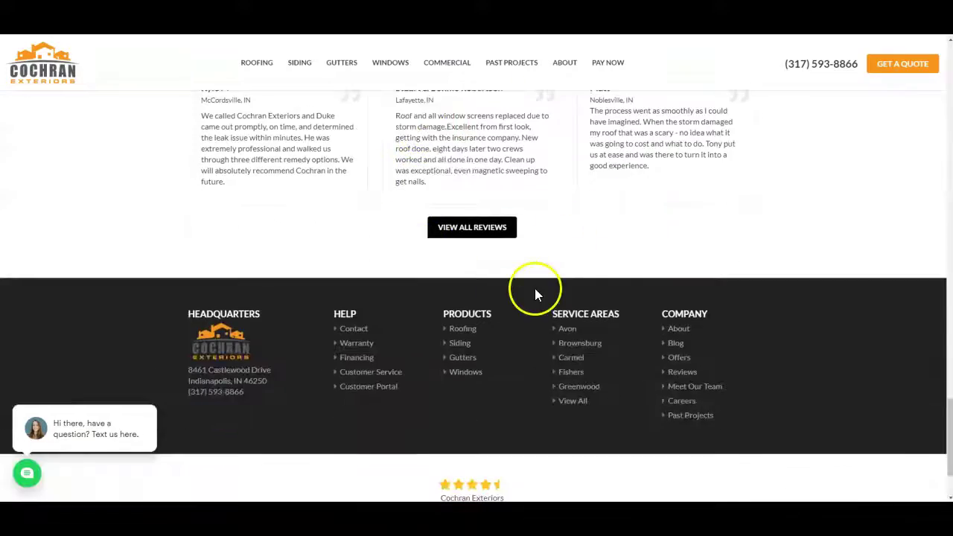
{"action": "scroll", "coordinate": [535, 290], "scroll_direction": "up", "scroll_amount": 15}
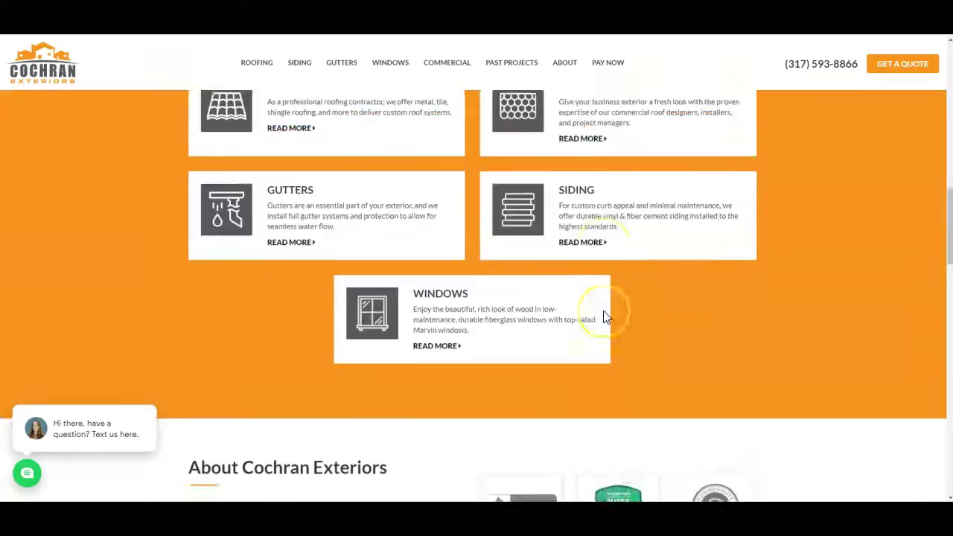
{"action": "scroll", "coordinate": [604, 316], "scroll_direction": "up", "scroll_amount": 8}
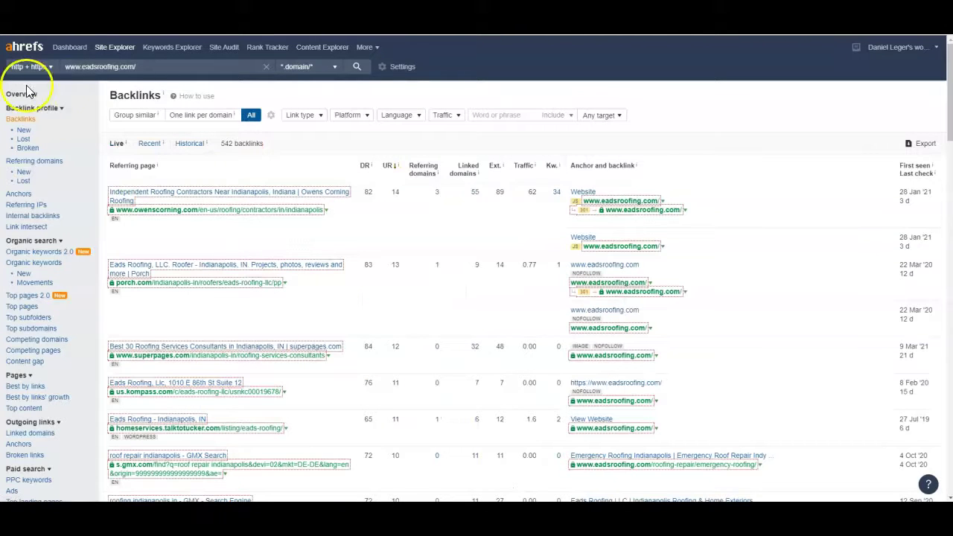
- From the Overview, open the 543 organic keywords for cochranexteriors.com
{"action": "left_click", "coordinate": [23, 94]}
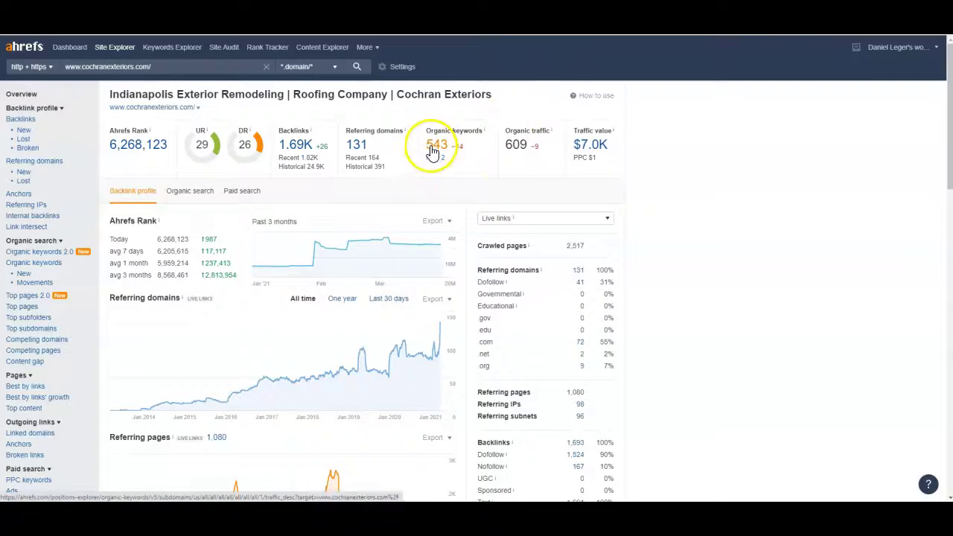
{"action": "left_click", "coordinate": [433, 149]}
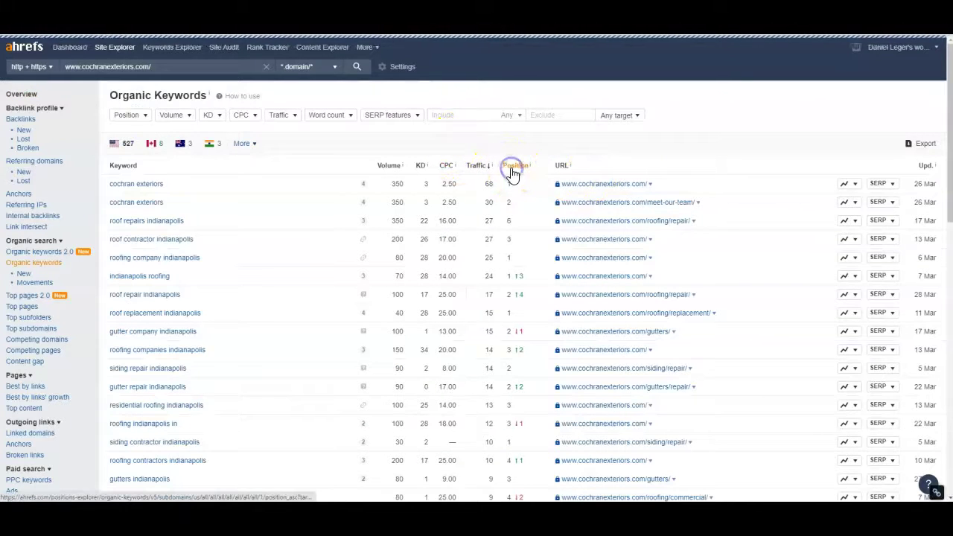
{"action": "left_click", "coordinate": [513, 170]}
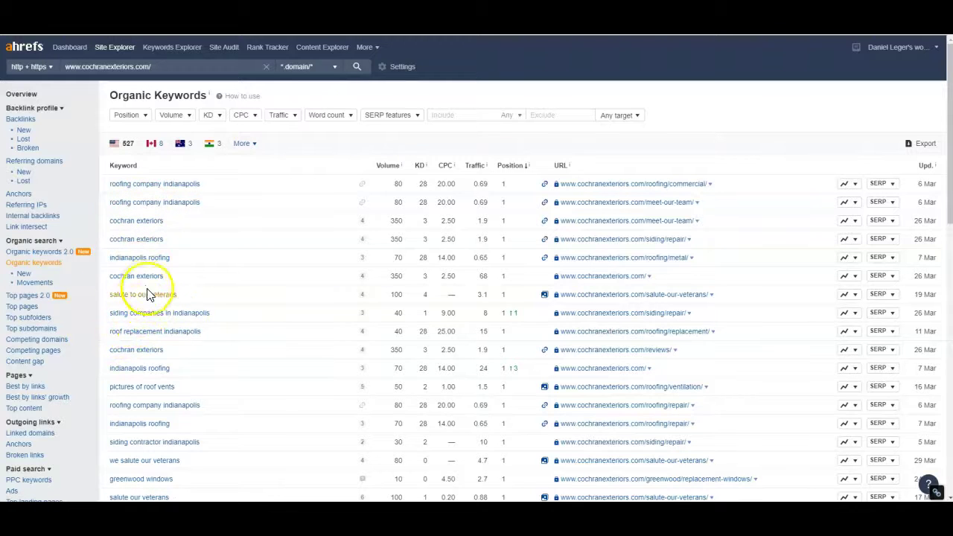
{"action": "scroll", "coordinate": [149, 283], "scroll_direction": "down", "scroll_amount": 2}
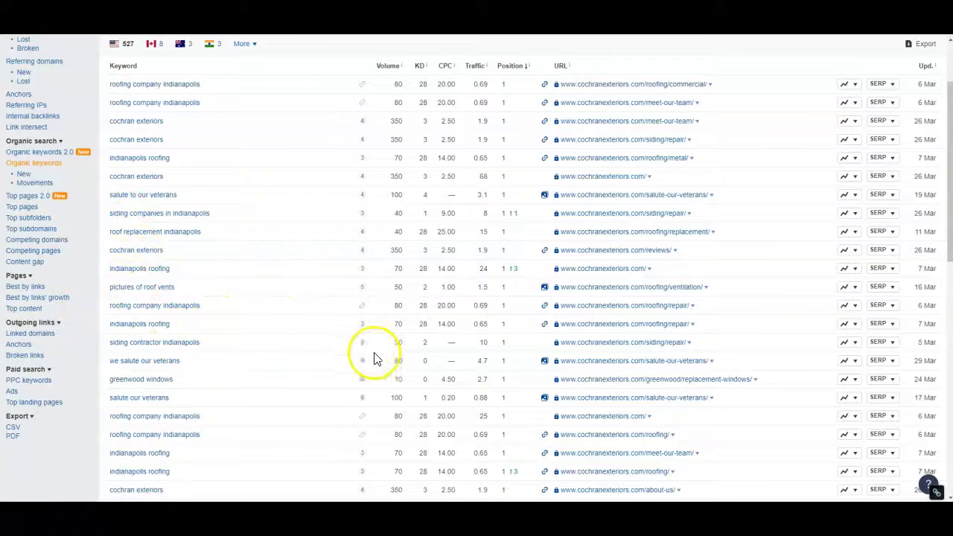
{"action": "scroll", "coordinate": [246, 253], "scroll_direction": "down", "scroll_amount": 2}
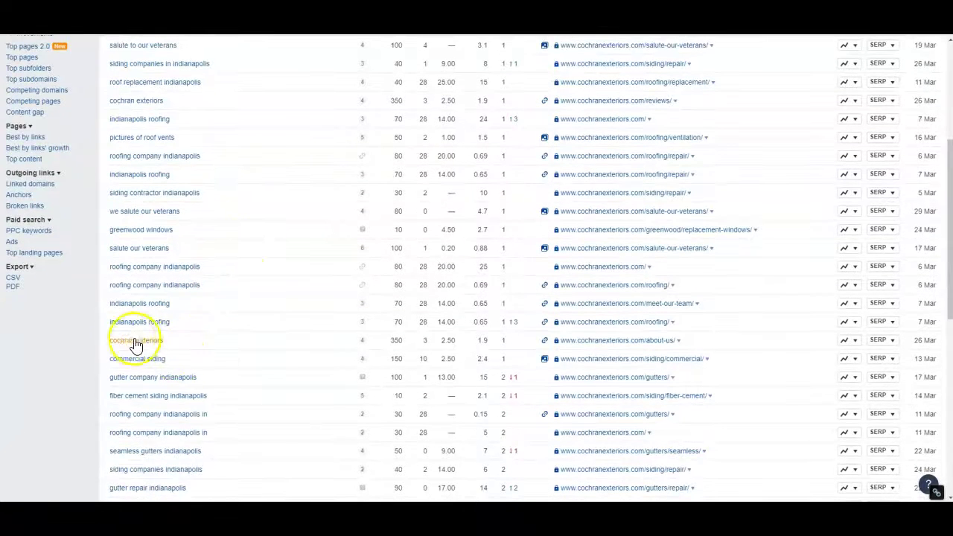
{"action": "scroll", "coordinate": [254, 283], "scroll_direction": "down", "scroll_amount": 2}
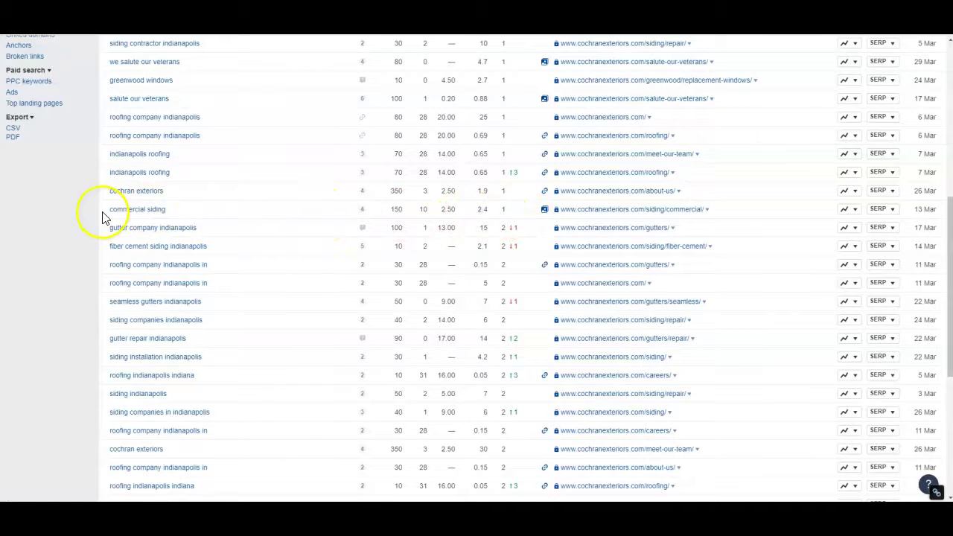
{"action": "scroll", "coordinate": [397, 362], "scroll_direction": "up", "scroll_amount": 5}
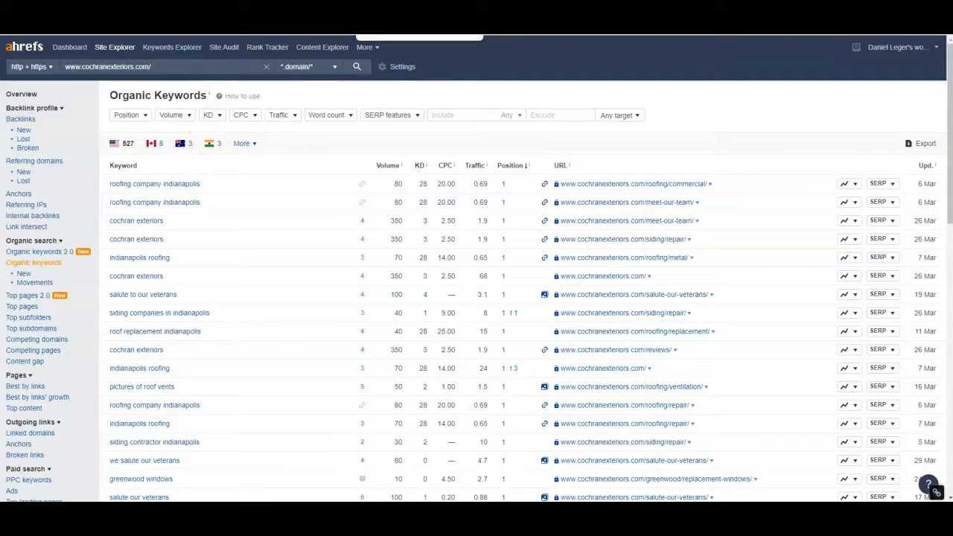
- Open cochranexteriors.com's 1.69K backlinks from the Overview and scroll through the referring pages
{"action": "left_click", "coordinate": [17, 95]}
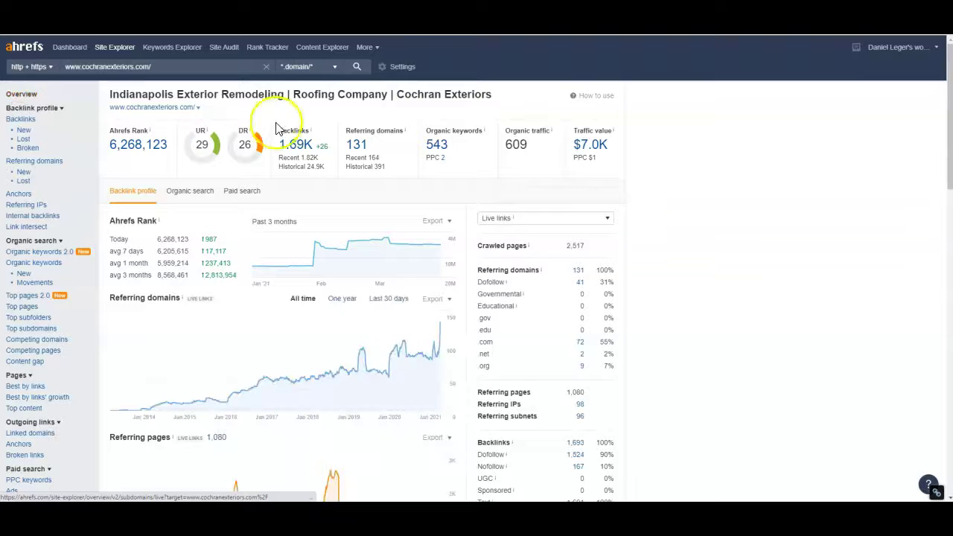
{"action": "left_click", "coordinate": [287, 147]}
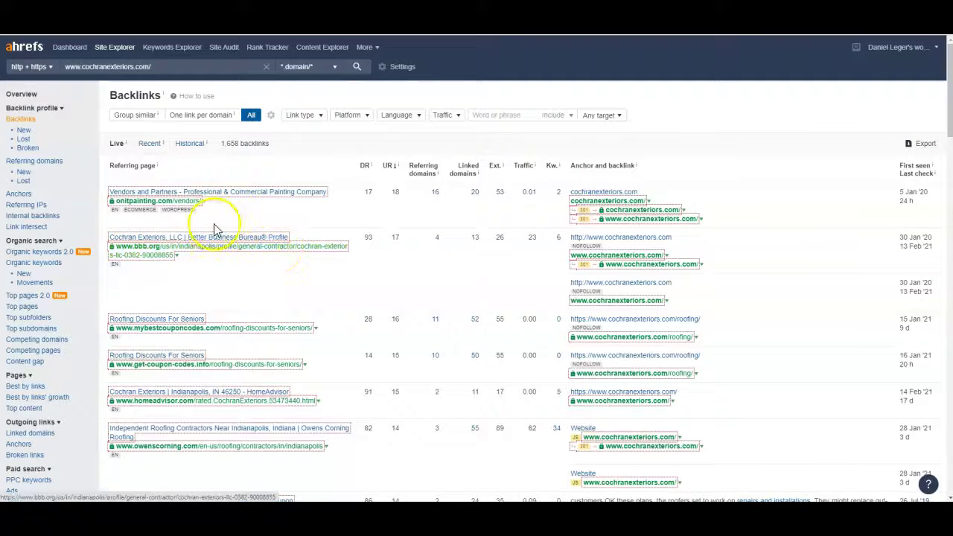
{"action": "scroll", "coordinate": [207, 218], "scroll_direction": "down", "scroll_amount": 3}
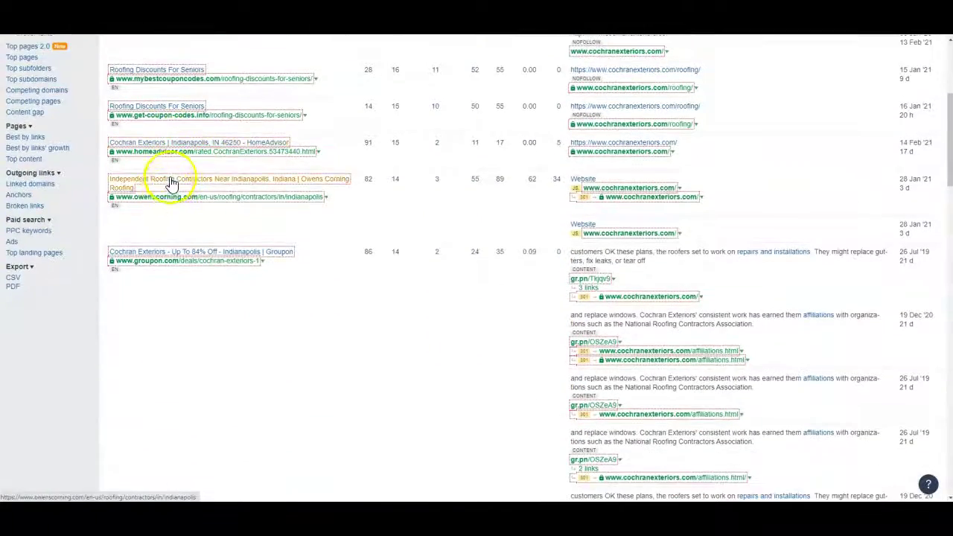
{"action": "scroll", "coordinate": [168, 204], "scroll_direction": "down", "scroll_amount": 2}
{"action": "scroll", "coordinate": [186, 227], "scroll_direction": "down", "scroll_amount": 10}
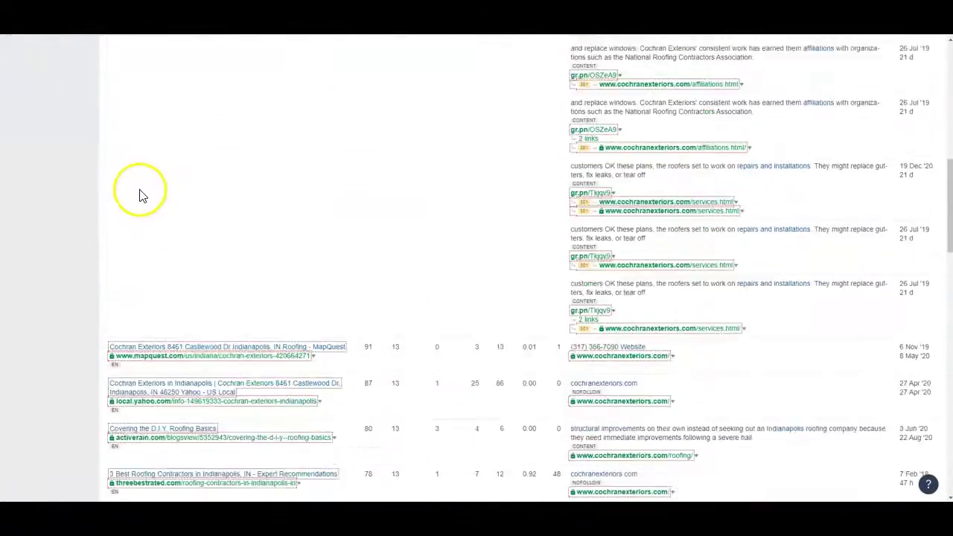
{"action": "scroll", "coordinate": [148, 267], "scroll_direction": "down", "scroll_amount": 15}
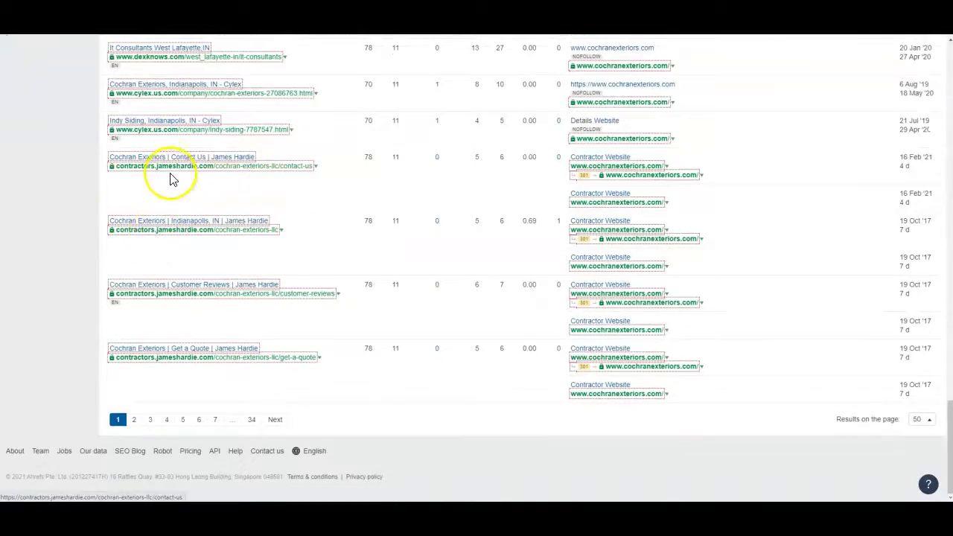
{"action": "scroll", "coordinate": [192, 298], "scroll_direction": "up", "scroll_amount": 1}
{"action": "scroll", "coordinate": [193, 298], "scroll_direction": "up", "scroll_amount": 20}
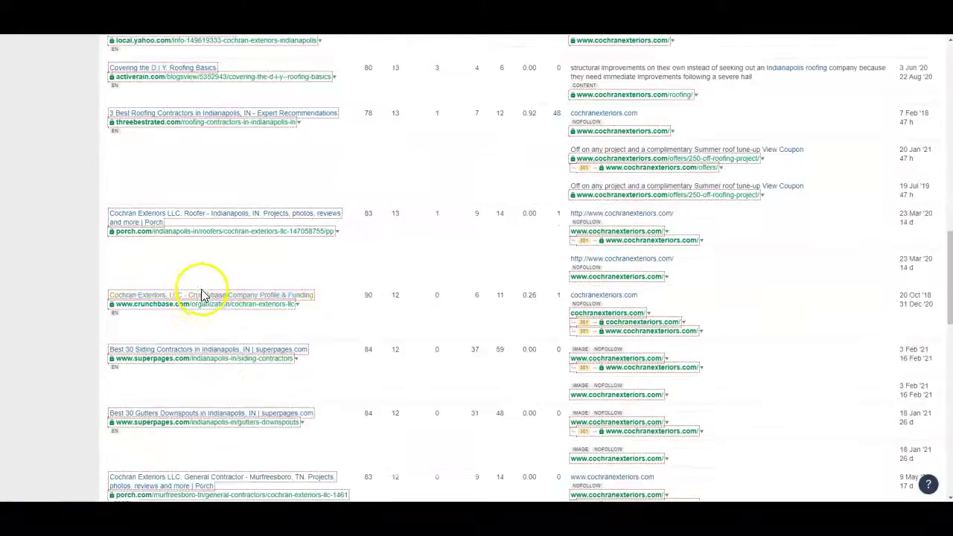
{"action": "scroll", "coordinate": [208, 305], "scroll_direction": "up", "scroll_amount": 5}
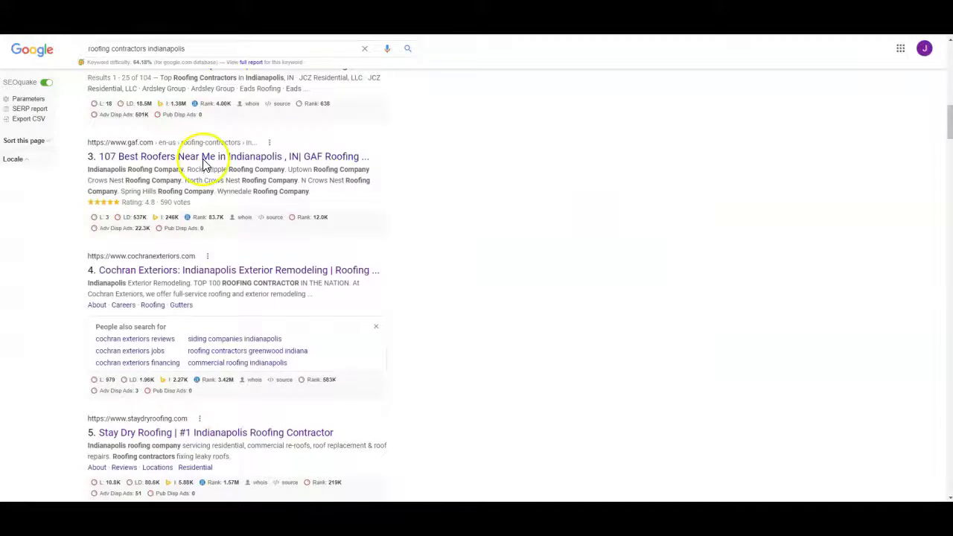
- Scroll up to the Indianapolis roofing map pack listings
{"action": "scroll", "coordinate": [196, 234], "scroll_direction": "up", "scroll_amount": 8}
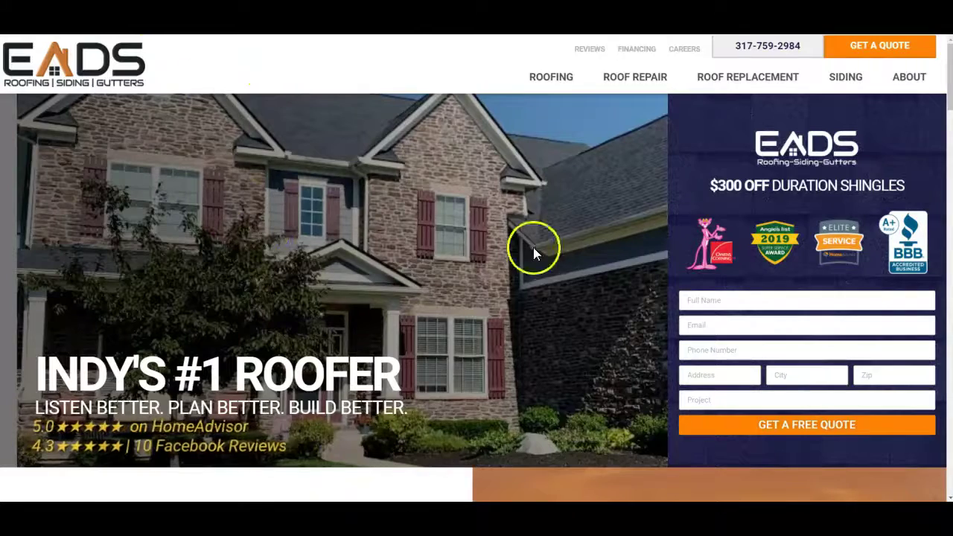
- Scroll to the Eads Roofing footer and right-click the Elite Service badge above Roof Repair
{"action": "scroll", "coordinate": [382, 215], "scroll_direction": "down", "scroll_amount": 4}
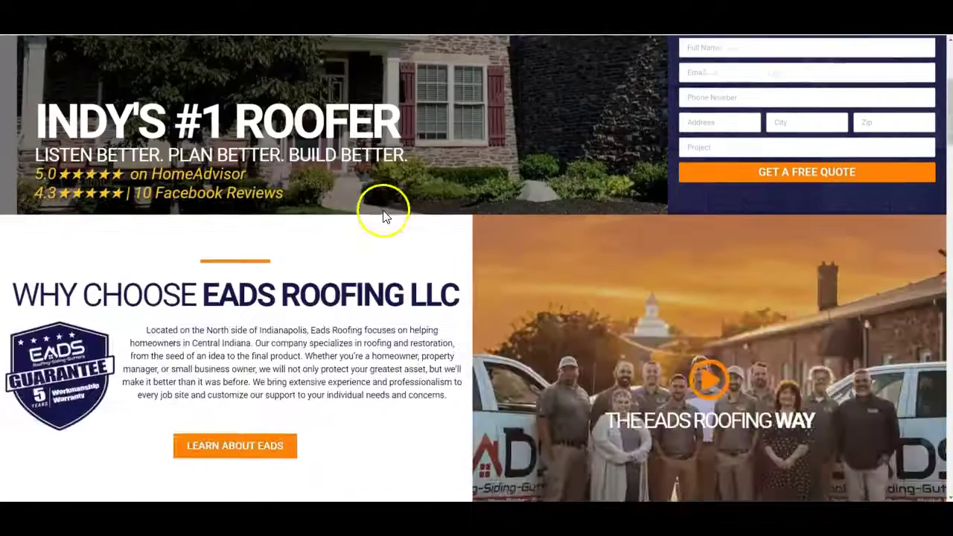
{"action": "scroll", "coordinate": [383, 214], "scroll_direction": "down", "scroll_amount": 12}
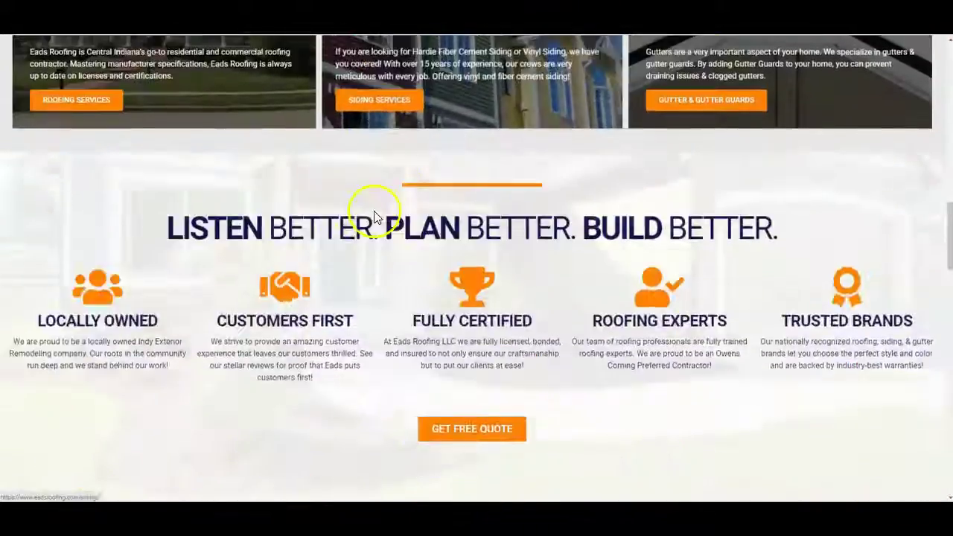
{"action": "scroll", "coordinate": [374, 216], "scroll_direction": "down", "scroll_amount": 5}
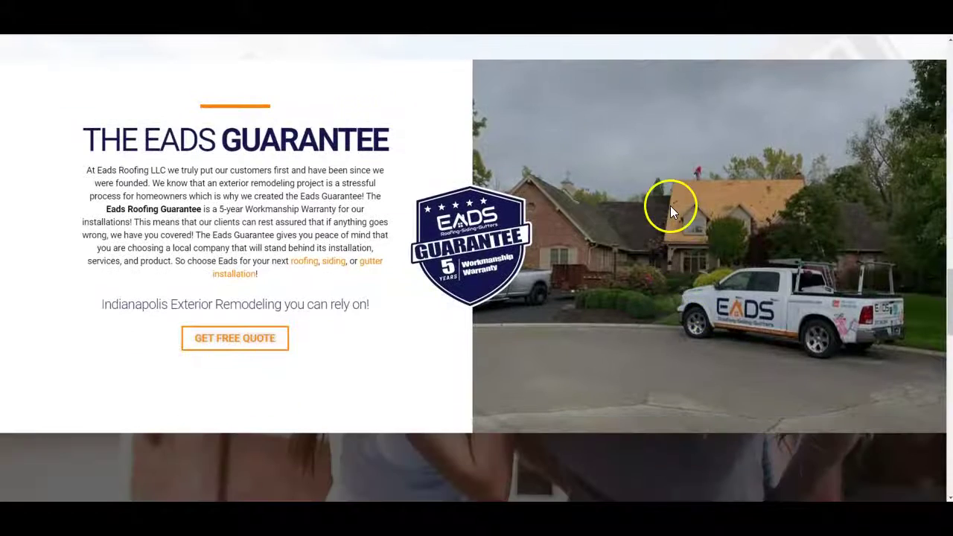
{"action": "right_click", "coordinate": [670, 206]}
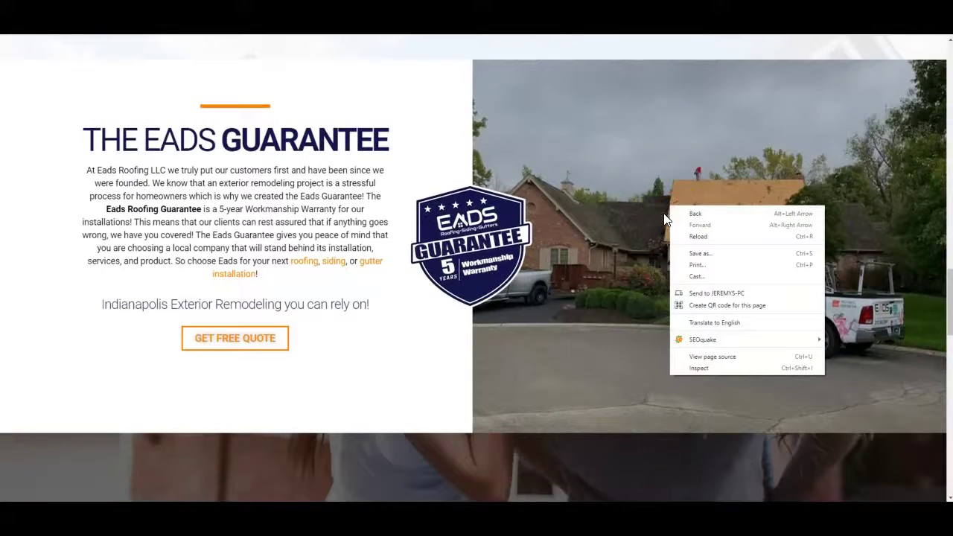
{"action": "scroll", "coordinate": [528, 363], "scroll_direction": "down", "scroll_amount": 10}
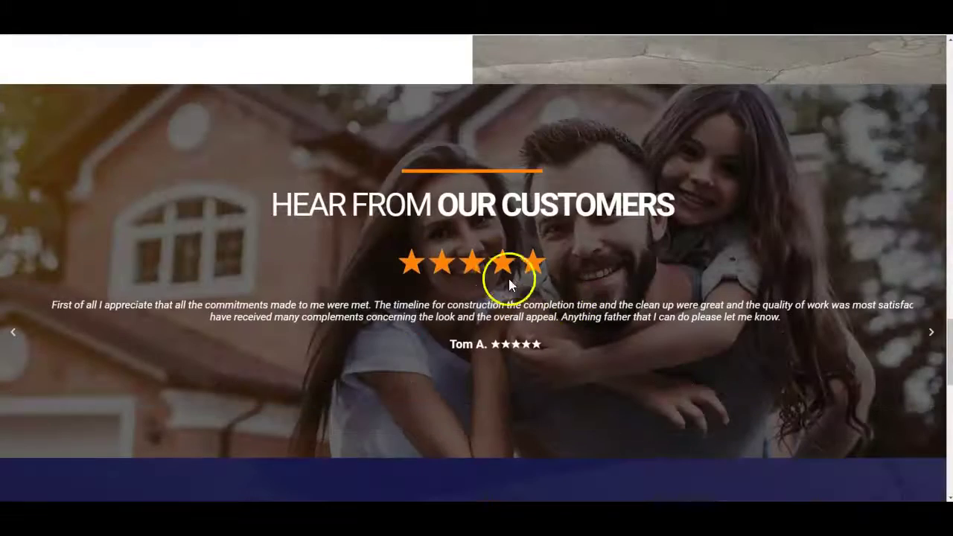
{"action": "scroll", "coordinate": [573, 286], "scroll_direction": "down", "scroll_amount": 5}
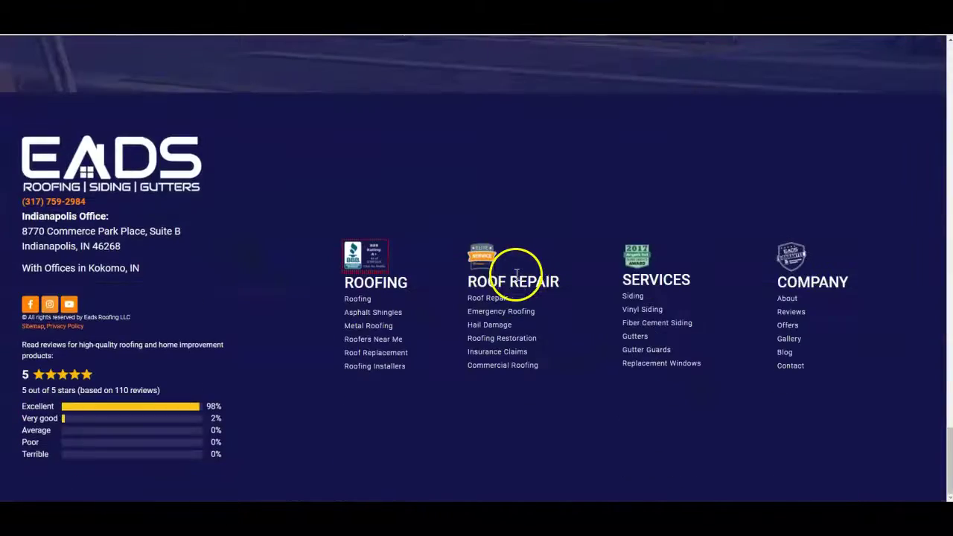
{"action": "right_click", "coordinate": [482, 256]}
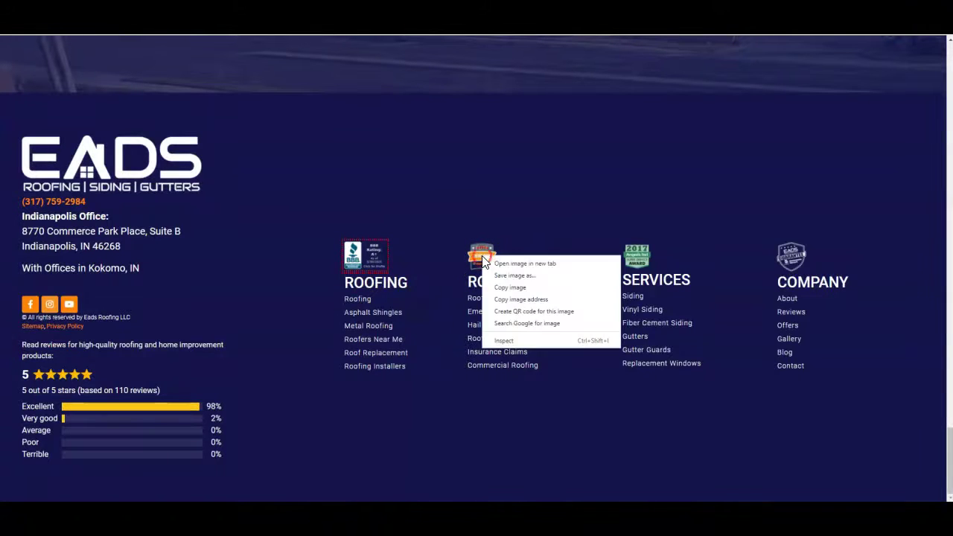
- Choose 'Save image as…' to reveal the badge image's file name
{"action": "left_click", "coordinate": [514, 276]}
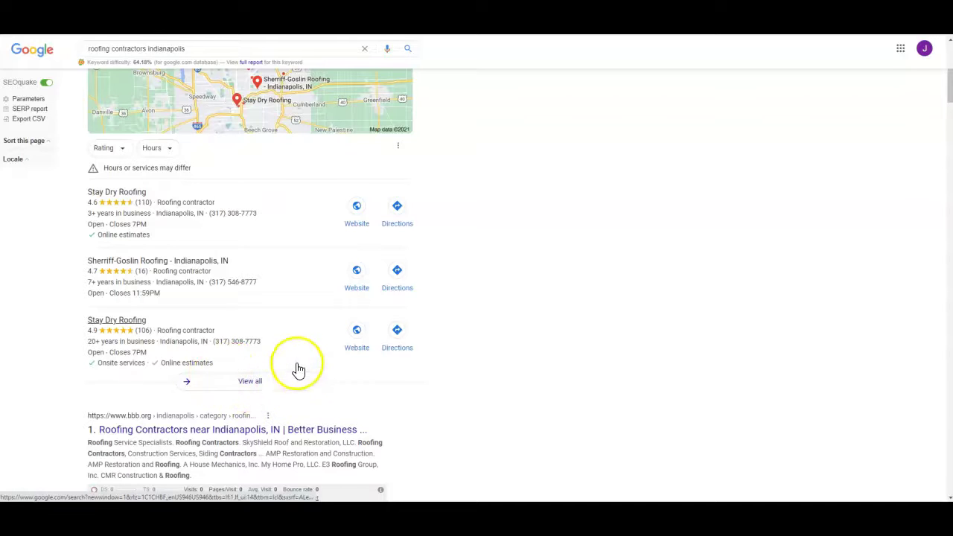
- Show the 'Roofing Contractor Company' ad above the three-pin map pack
{"action": "scroll", "coordinate": [218, 267], "scroll_direction": "up", "scroll_amount": 2}
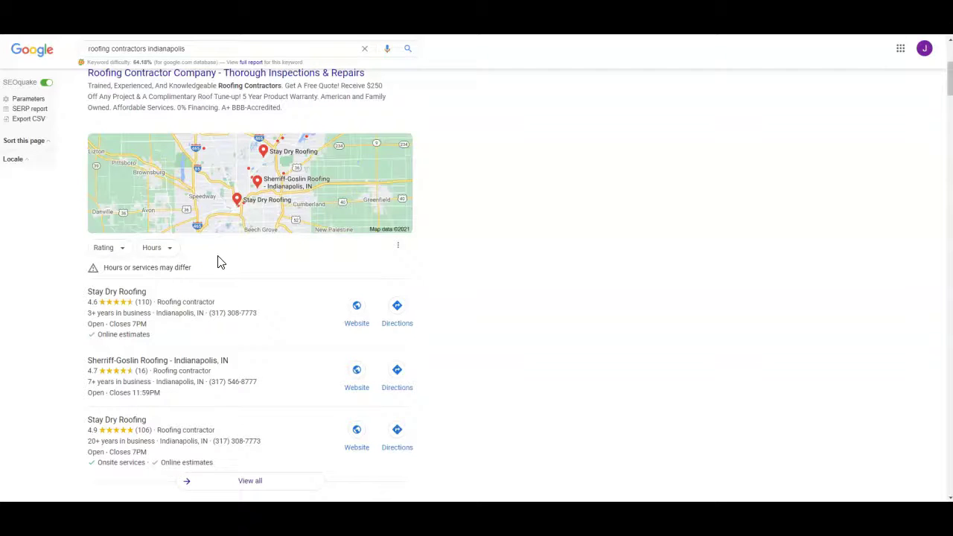
{"action": "left_click", "coordinate": [179, 109]}
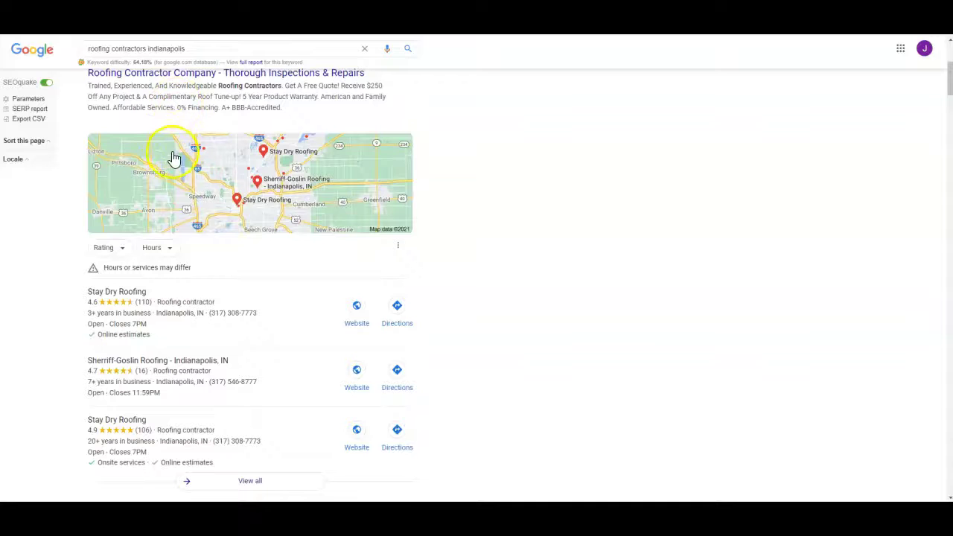